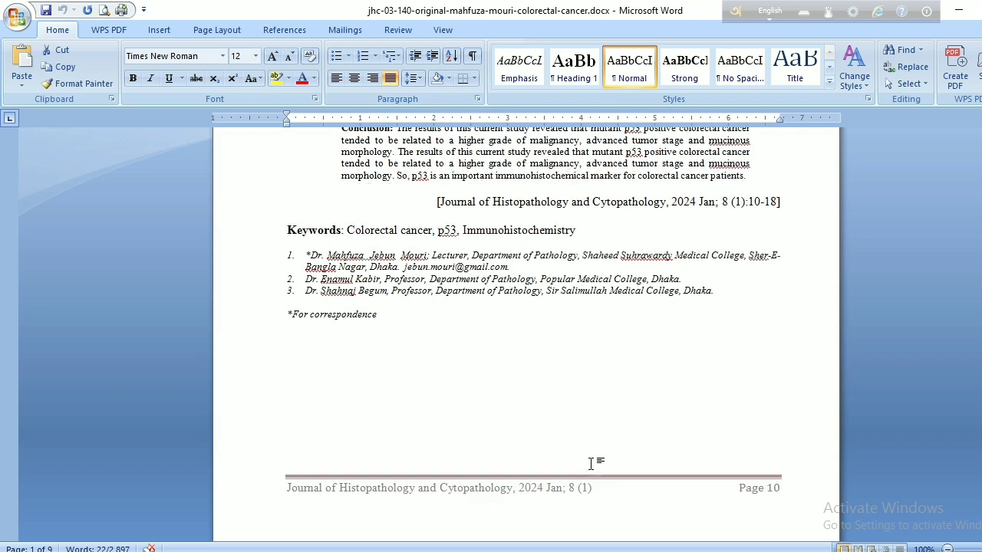
Locate Table I in the Word article, then switch to the browser and open the JHC 2024 v8 i1 a3 post for editing at its end.
scroll(579, 467, down, 12)
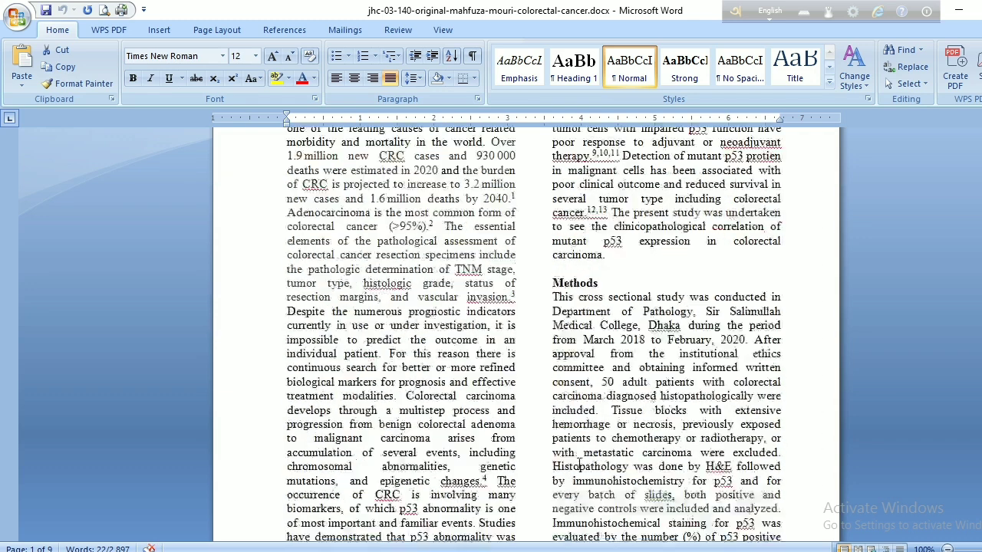
scroll(581, 462, down, 10)
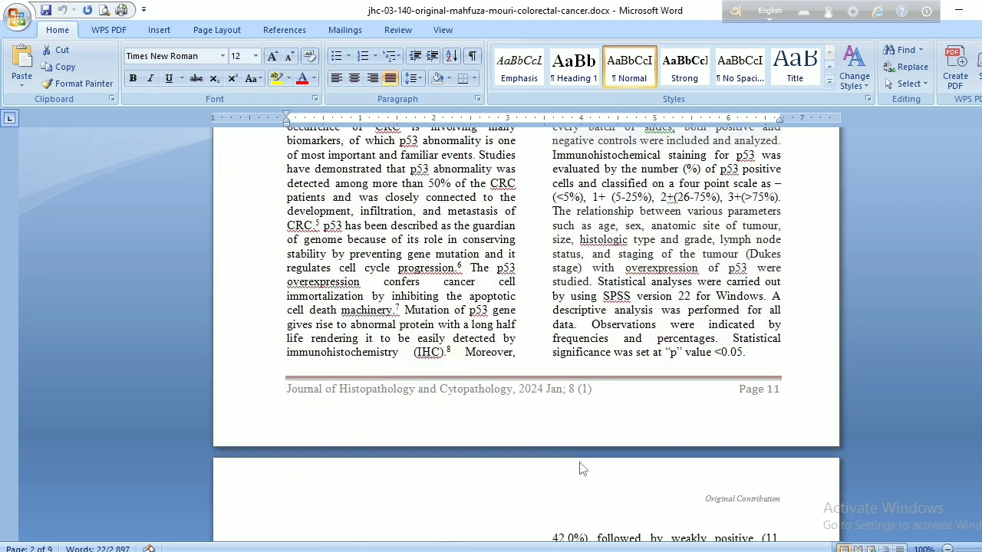
scroll(581, 462, down, 8)
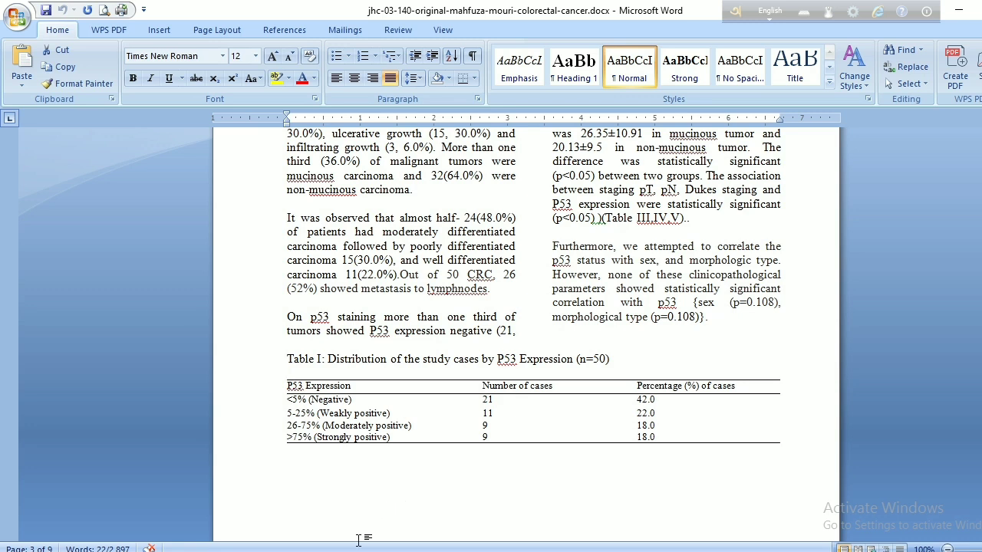
click(170, 498)
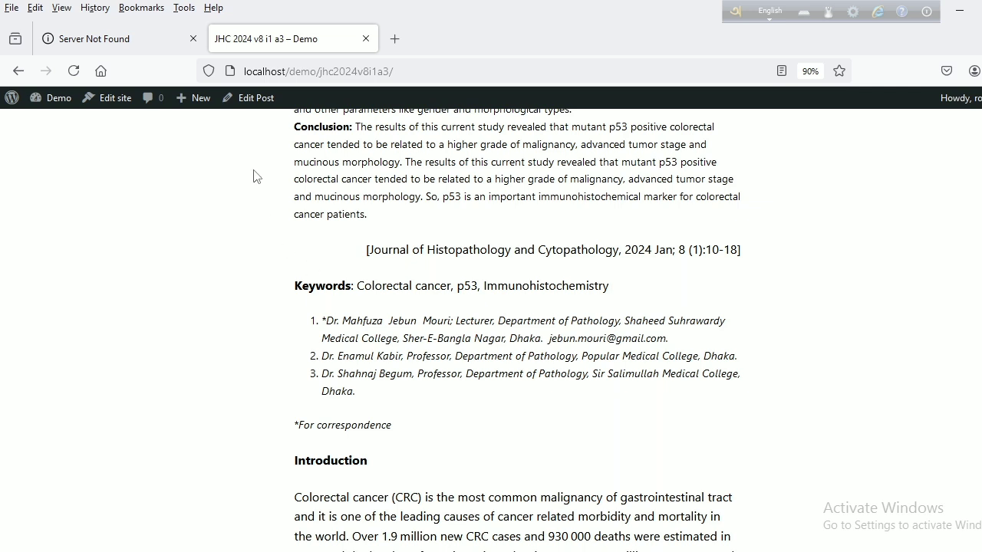
click(255, 109)
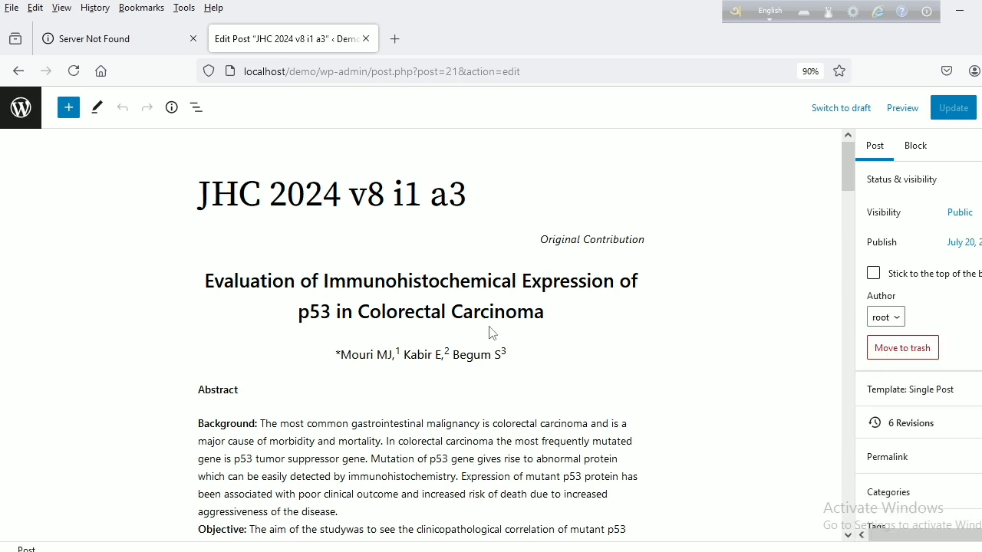
scroll(492, 332, down, 8)
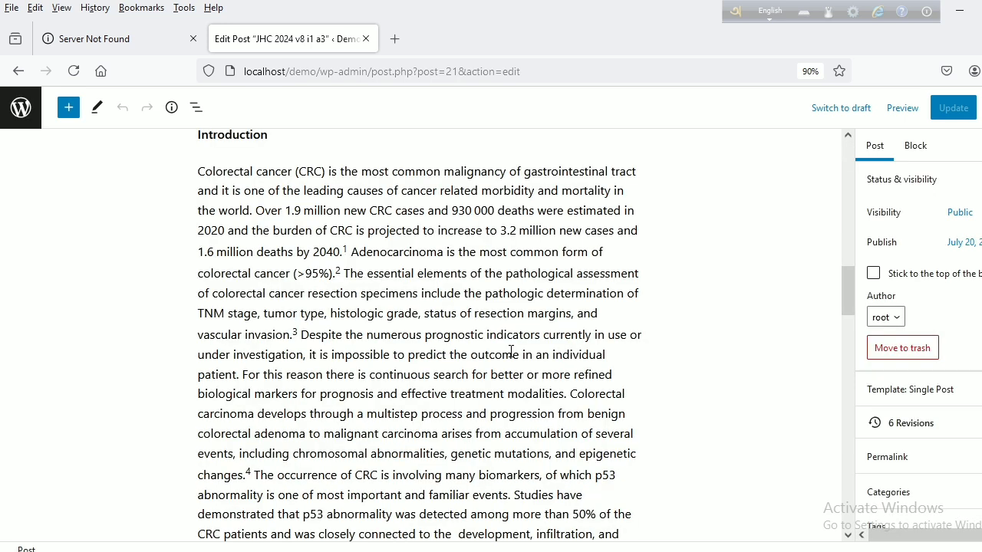
scroll(510, 352, down, 20)
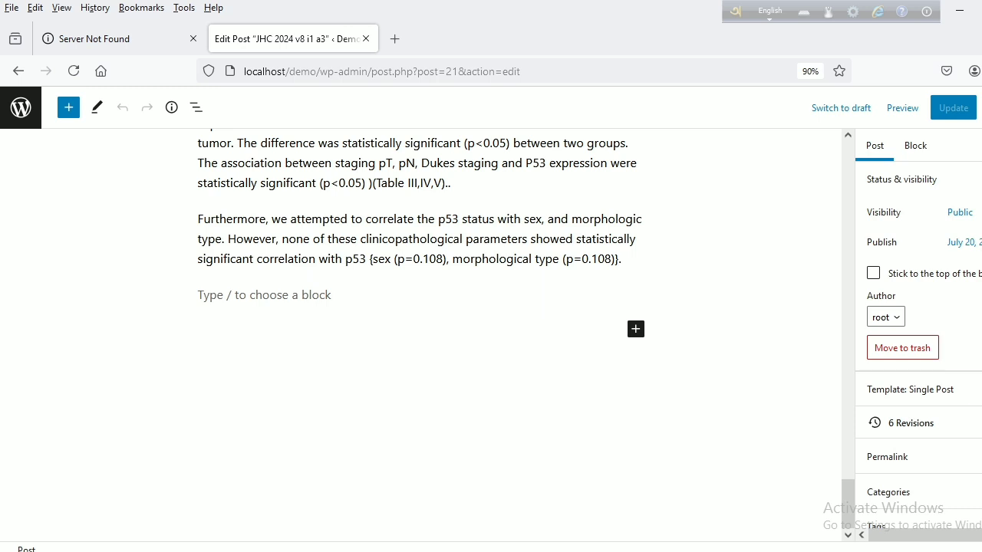
Copy the caption "Table I: Distribution of the study cases by P53 Expression (n=50)" from the Word article into the empty block ending the post.
mouse_move(243, 551)
click(268, 540)
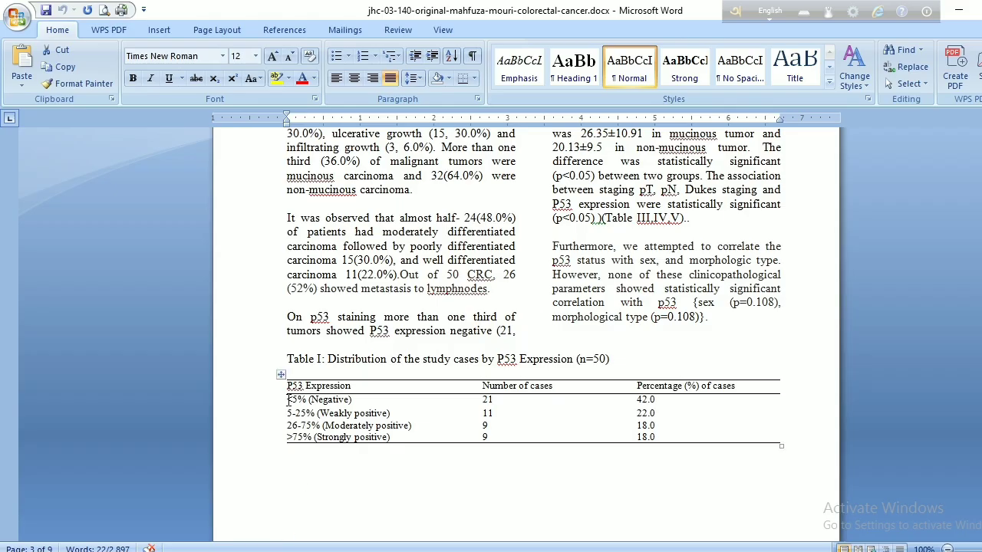
drag(287, 358, 620, 359)
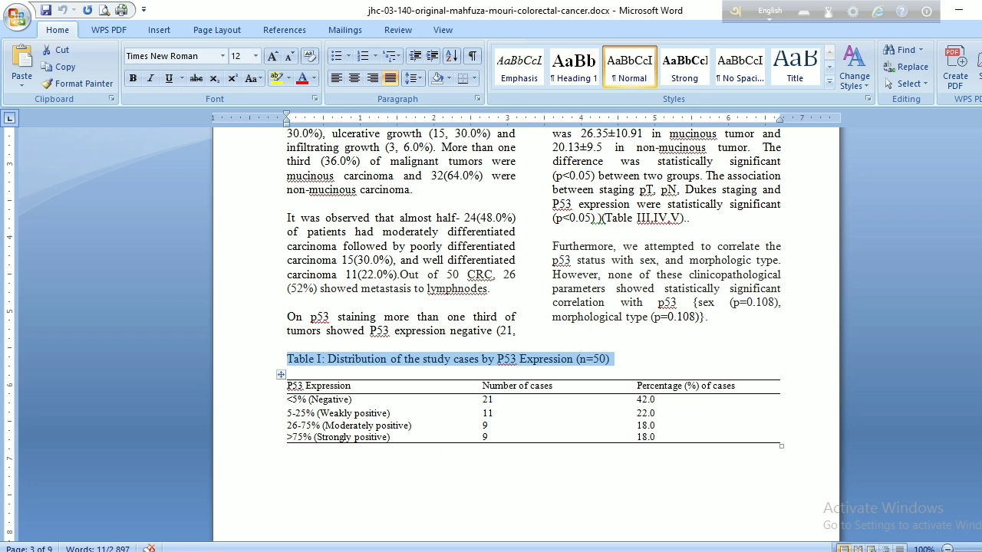
key(alt+Tab)
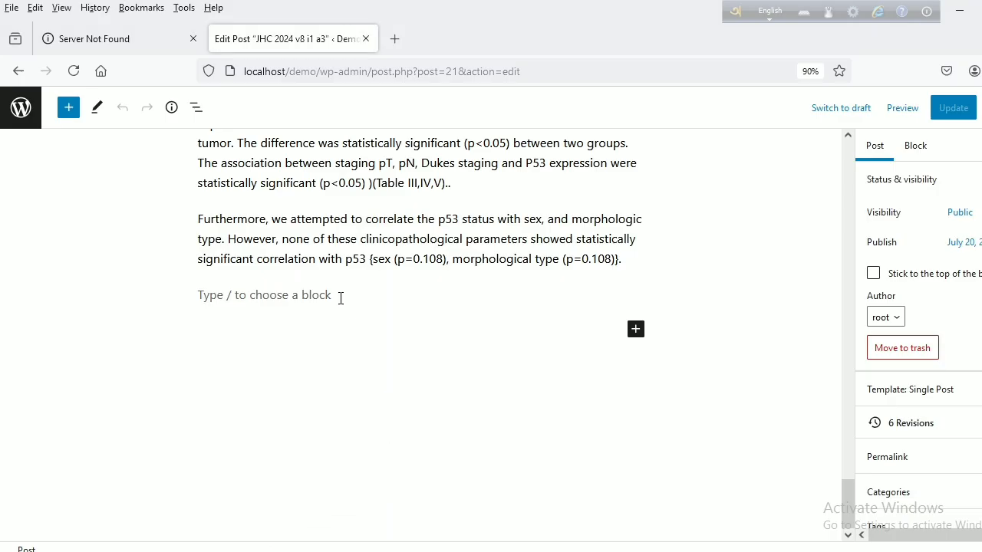
click(341, 298)
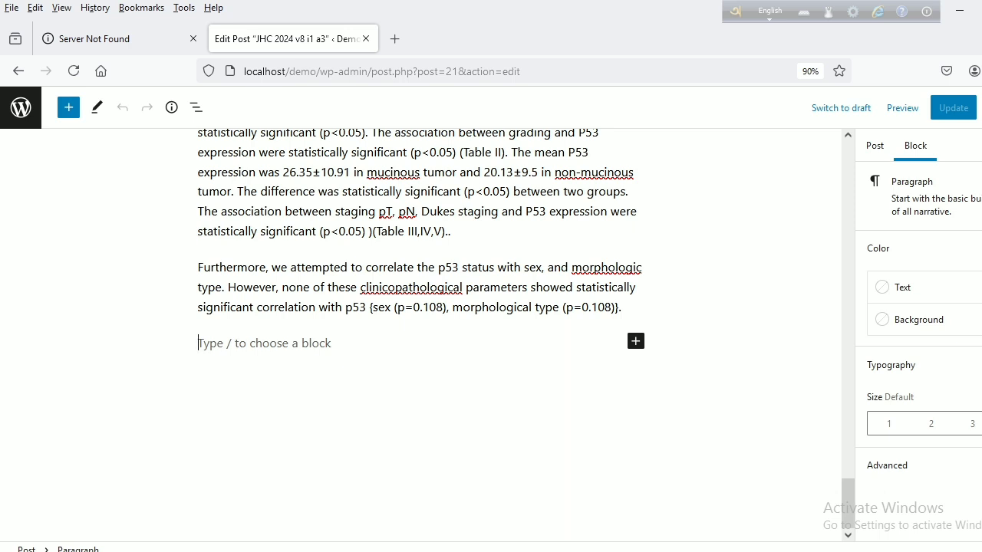
text(Table I:Distribution of the study cases by P53 Expression (n=50))
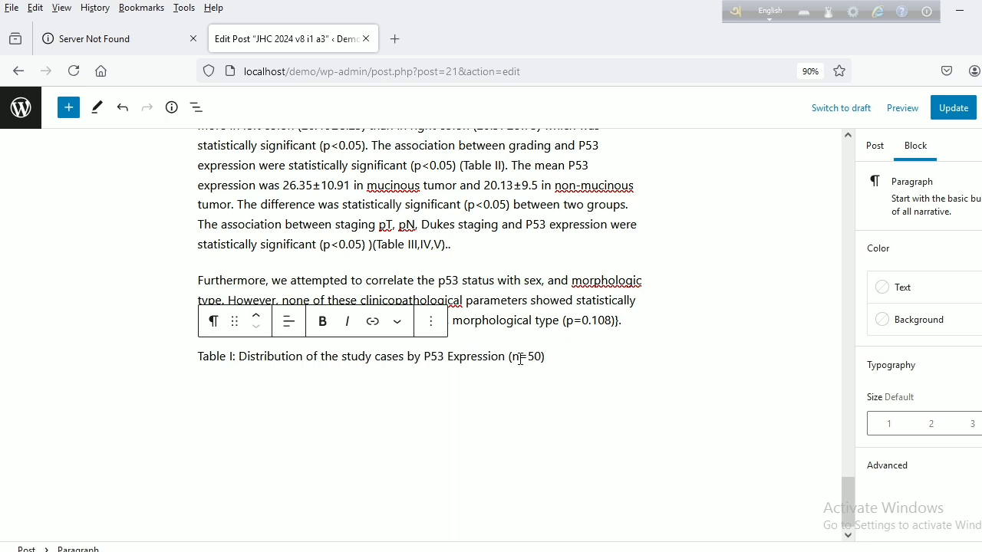
Add an empty block after the Table I caption and fill it with the P53 Expression table copied from the Word article.
click(432, 326)
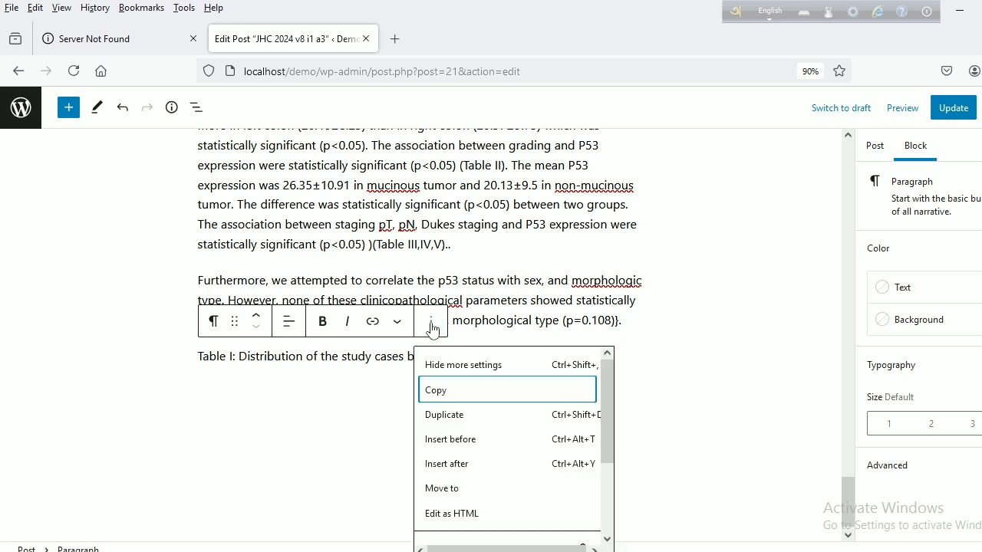
click(465, 464)
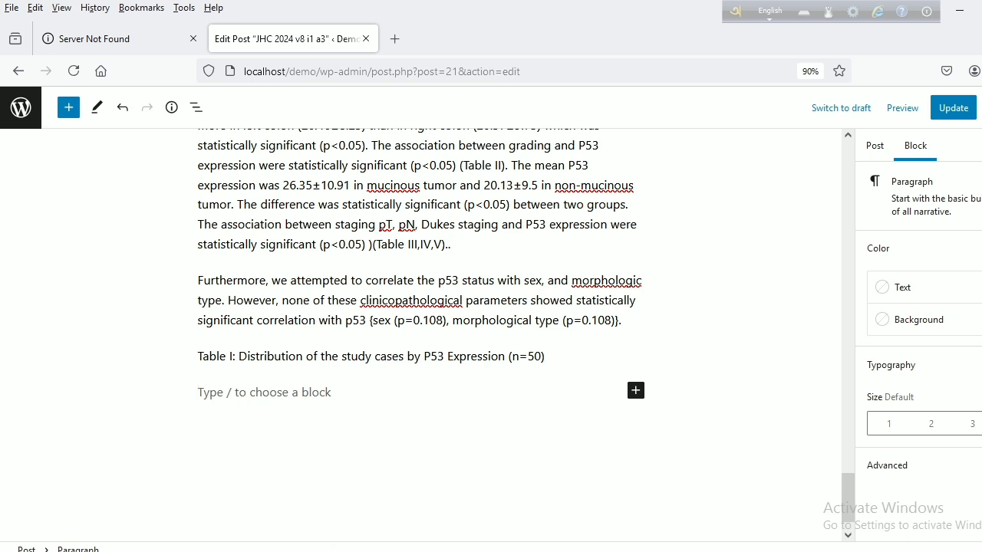
key(alt+Tab)
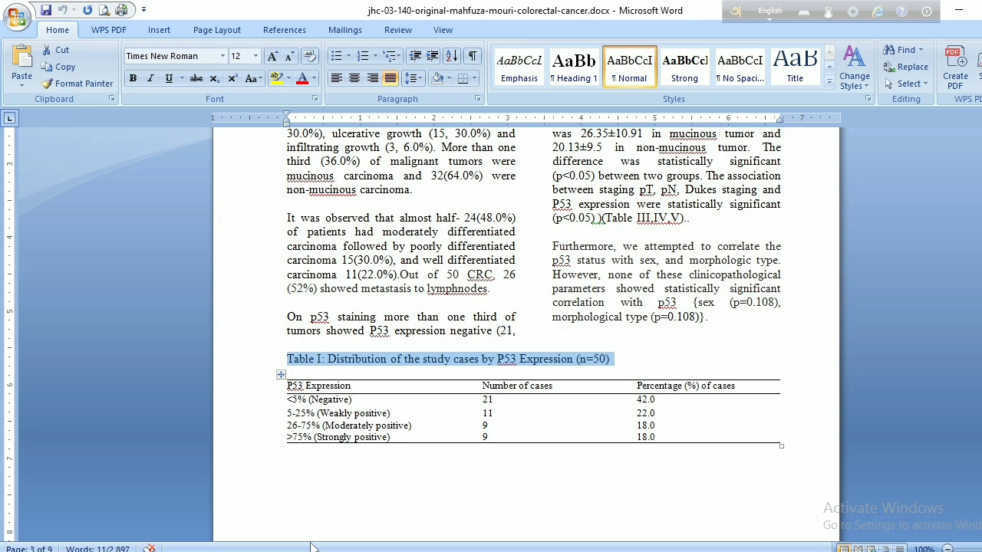
click(280, 375)
key(ctrl+c)
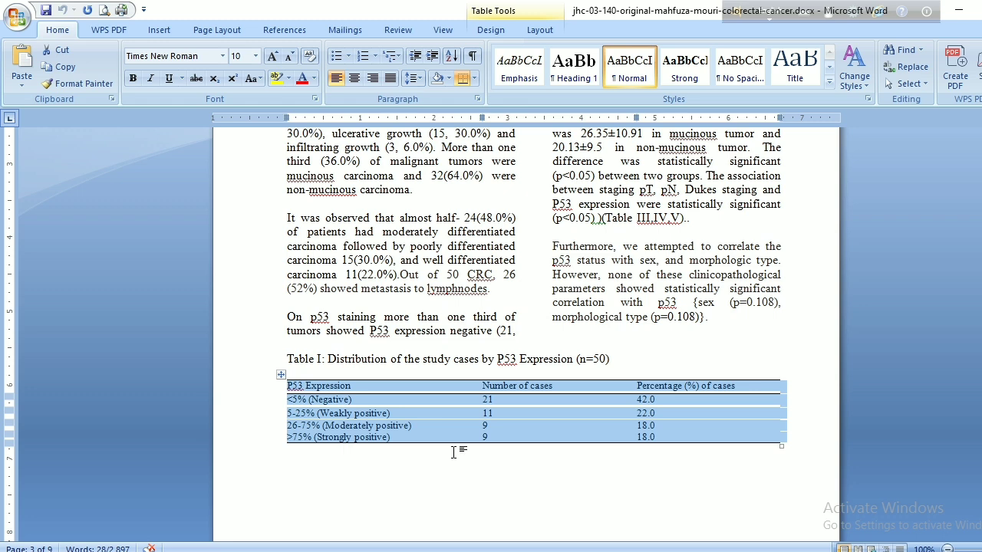
click(317, 518)
key(alt+Tab)
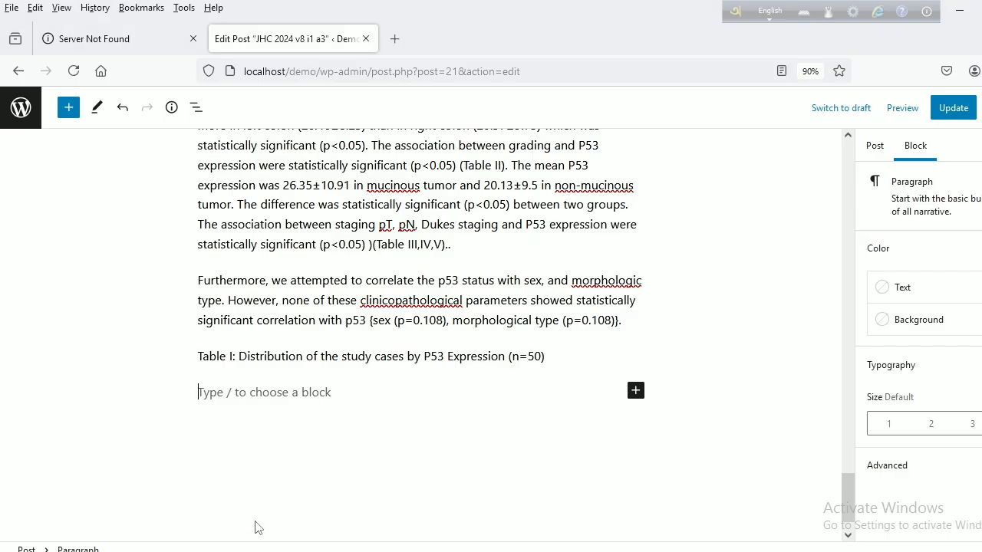
scroll(276, 512, down, 1)
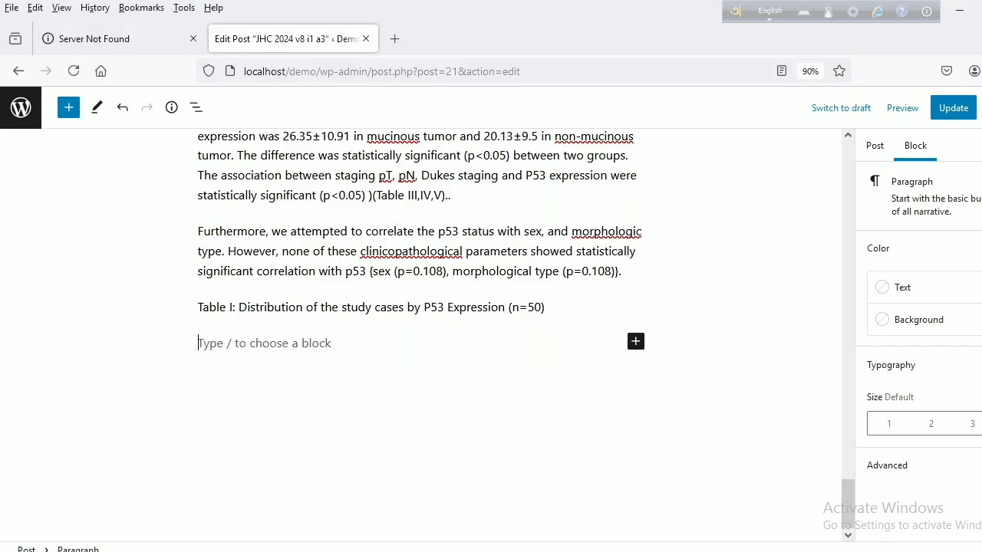
key(ctrl+v)
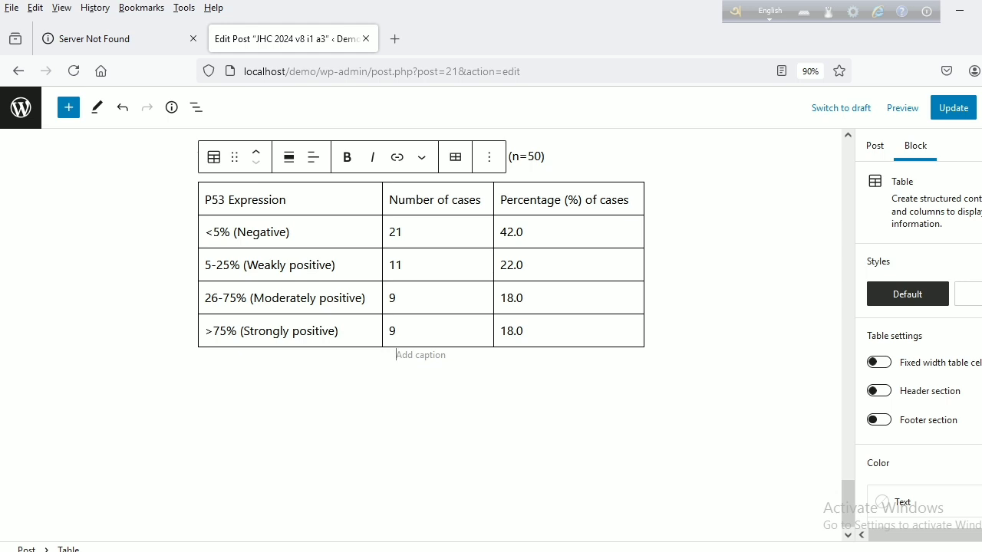
Examine the row and column editing options for the pasted Table I, then deselect the table.
scroll(274, 508, up, 2)
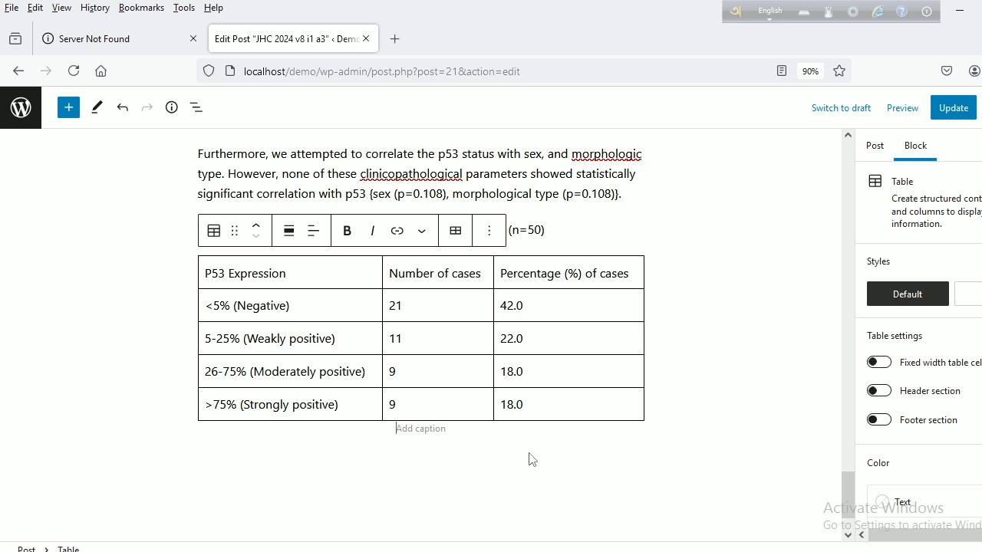
click(455, 232)
click(454, 234)
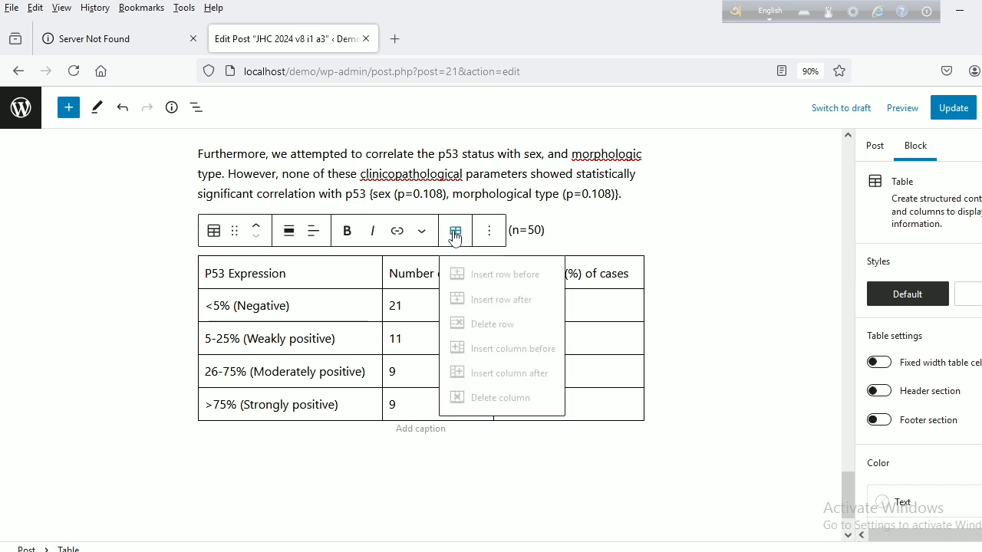
click(454, 460)
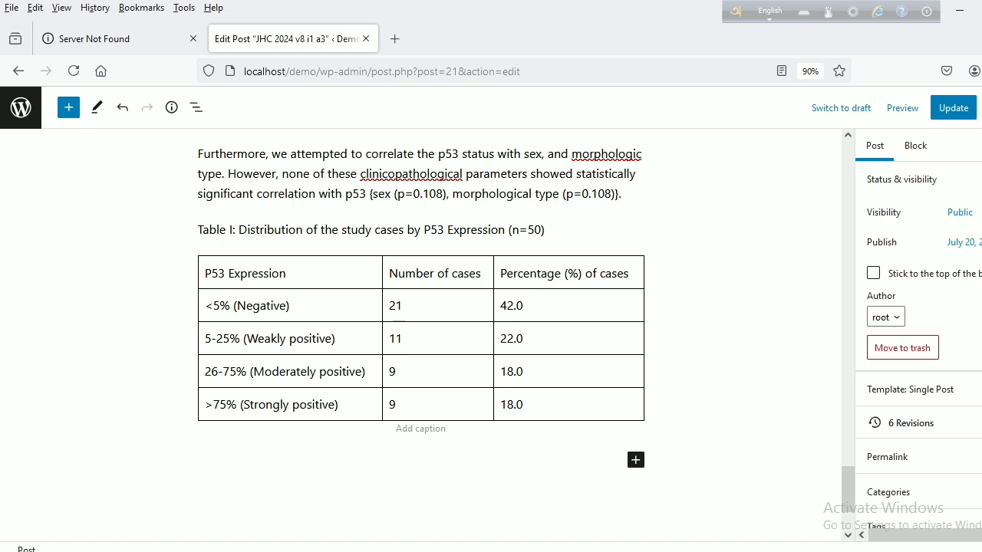
Switch to the Word article and look through Tables II to V and the Figure 1 photomicrographs.
key(alt+Tab)
scroll(427, 497, down, 5)
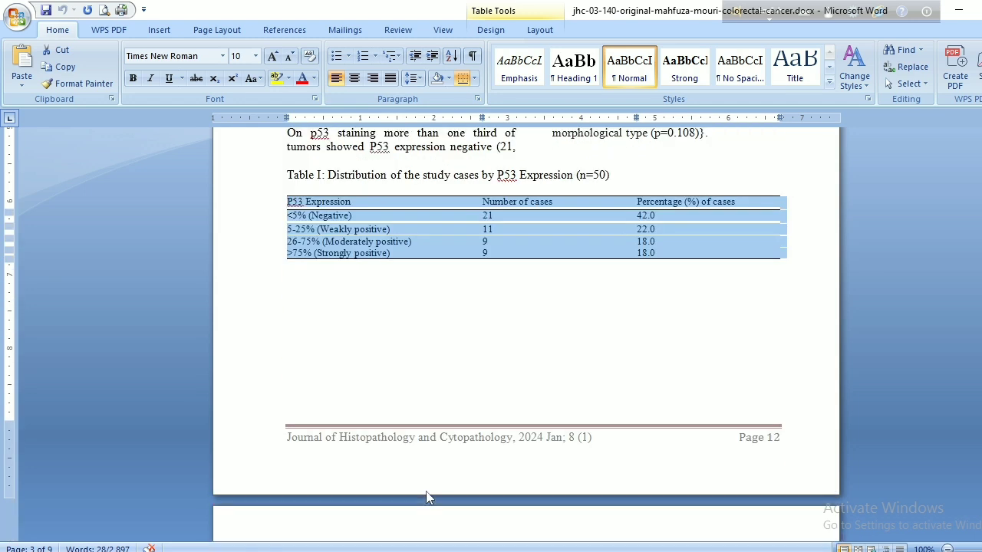
scroll(427, 497, down, 5)
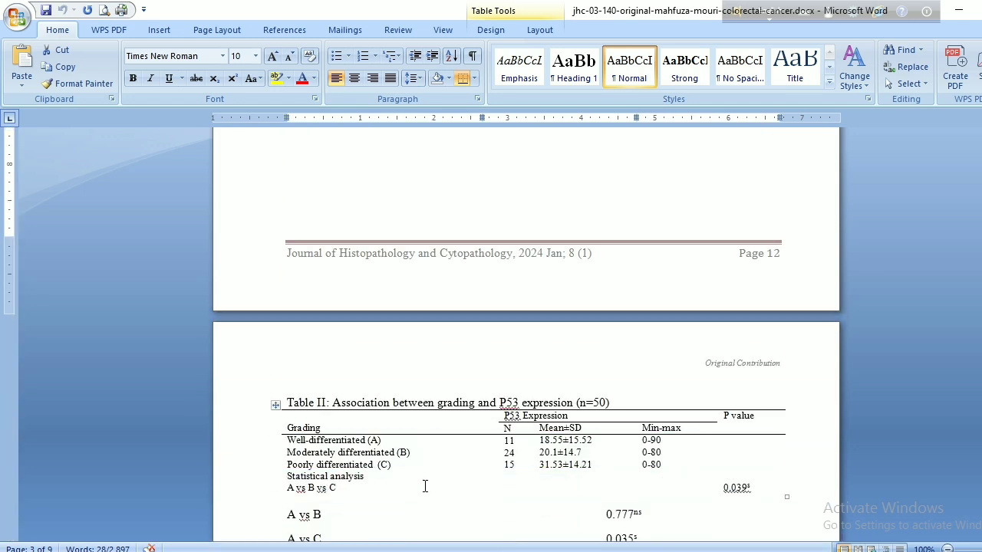
scroll(502, 481, down, 10)
scroll(487, 418, down, 9)
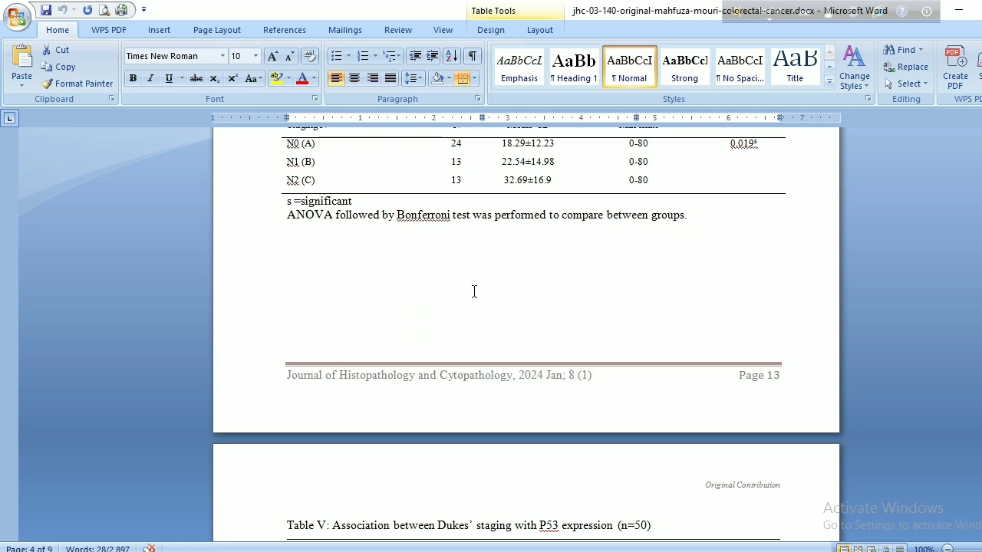
scroll(526, 319, down, 8)
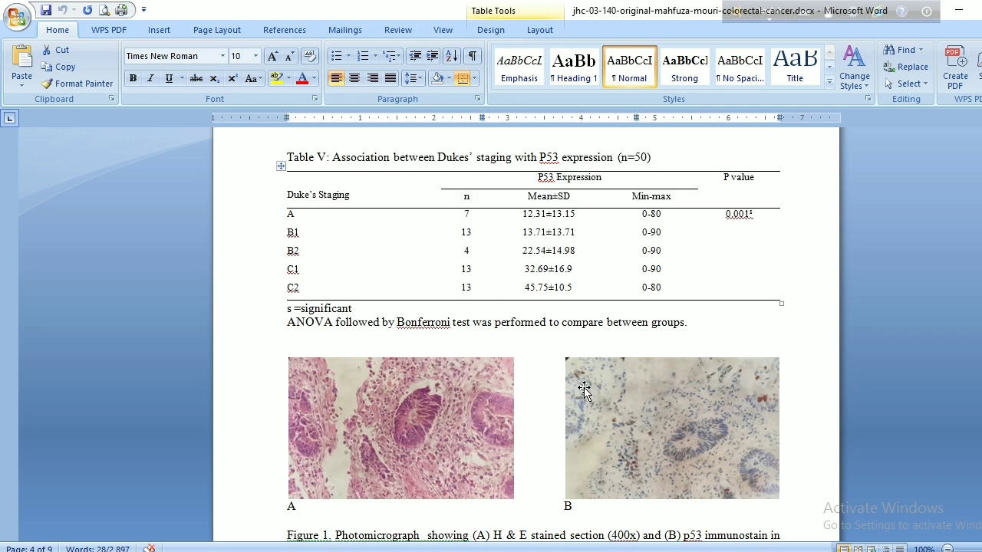
scroll(584, 389, down, 2)
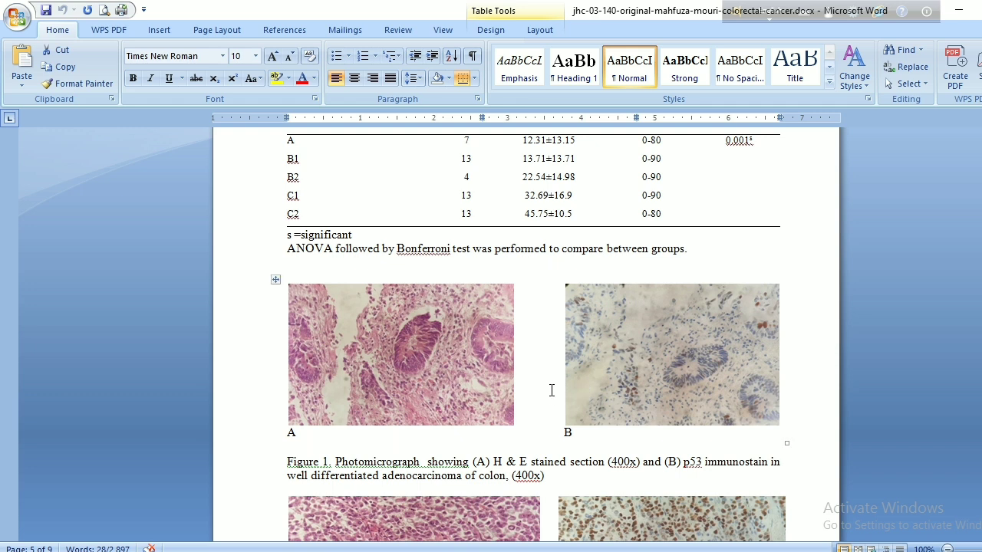
scroll(551, 390, down, 2)
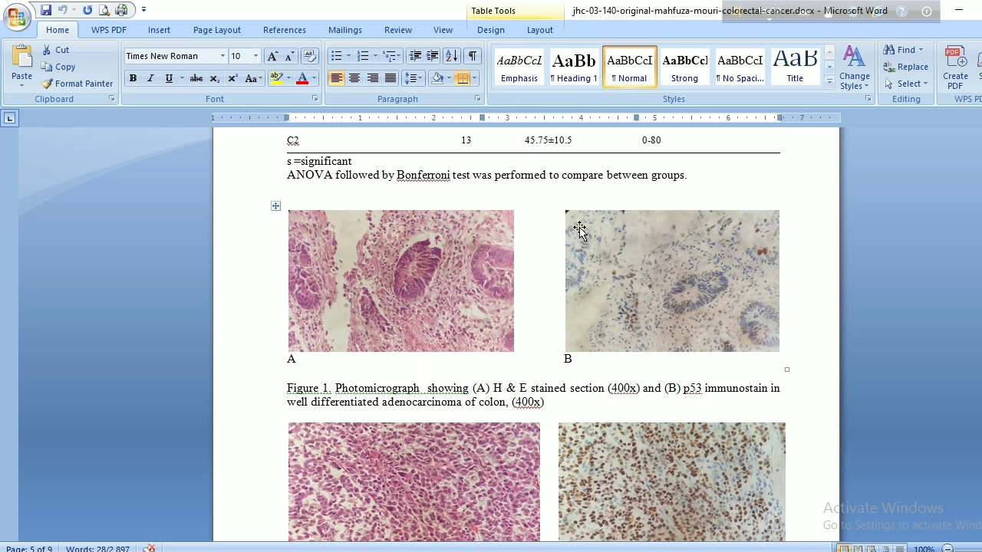
scroll(587, 224, up, 5)
scroll(601, 222, up, 1)
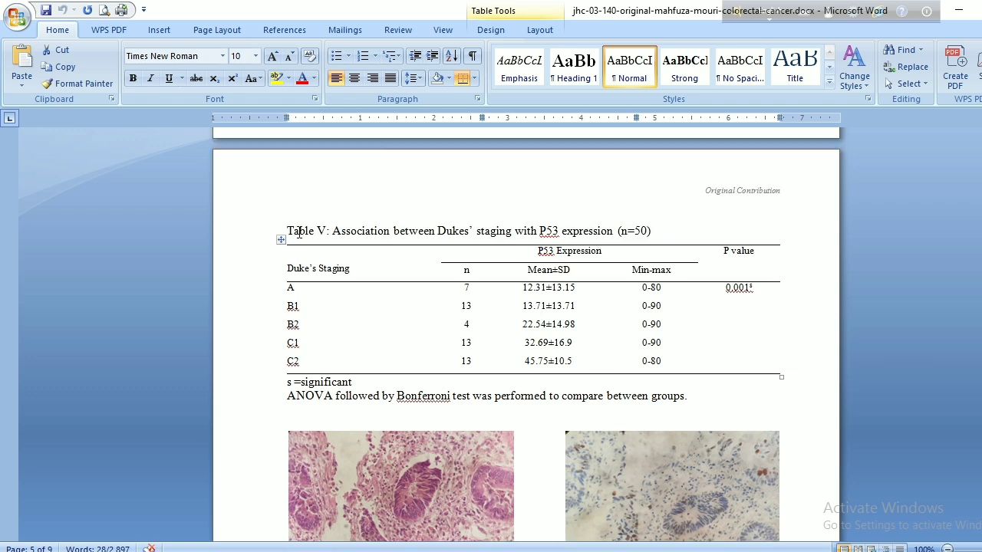
scroll(459, 290, down, 2)
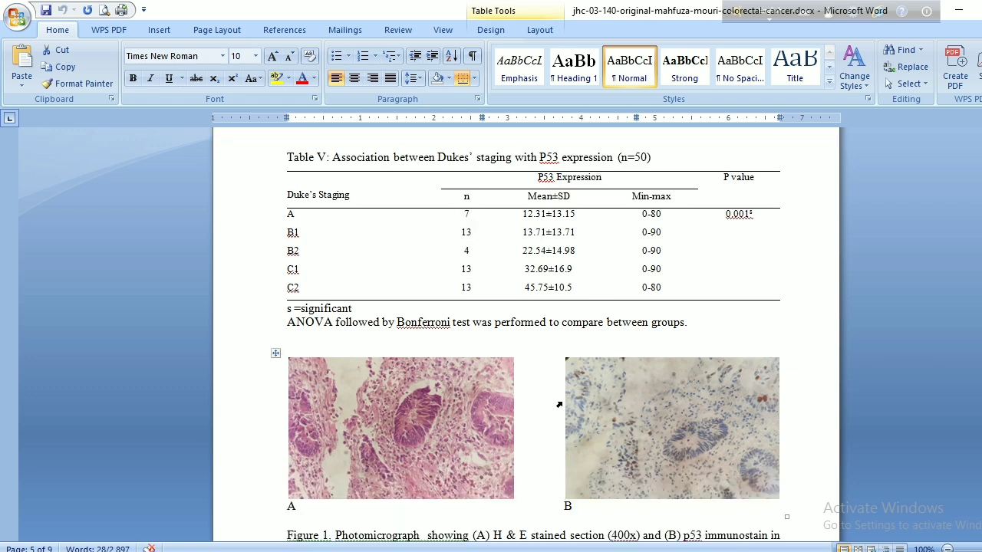
scroll(487, 407, down, 2)
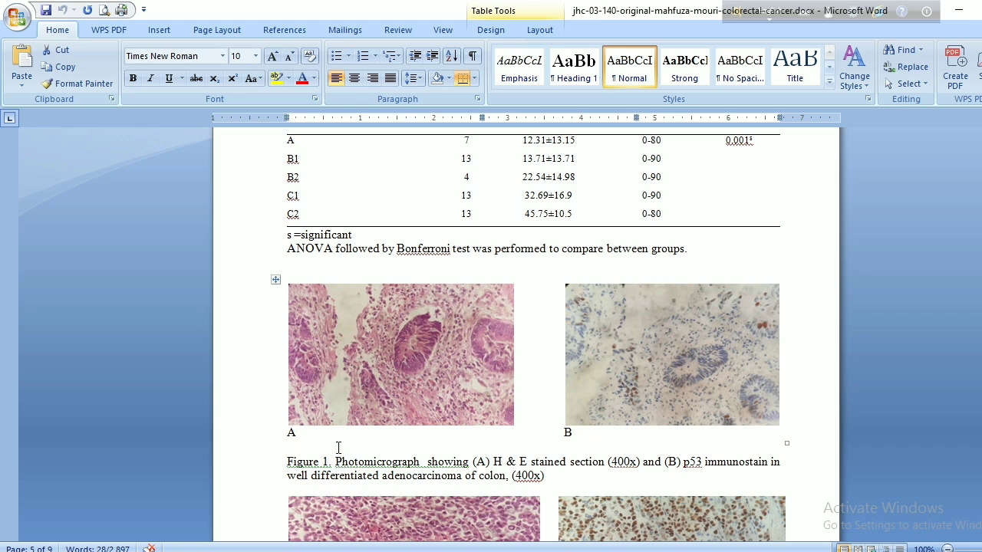
Check the Figure 1 photomicrographs A and B individually, then select the whole table that holds them.
click(334, 367)
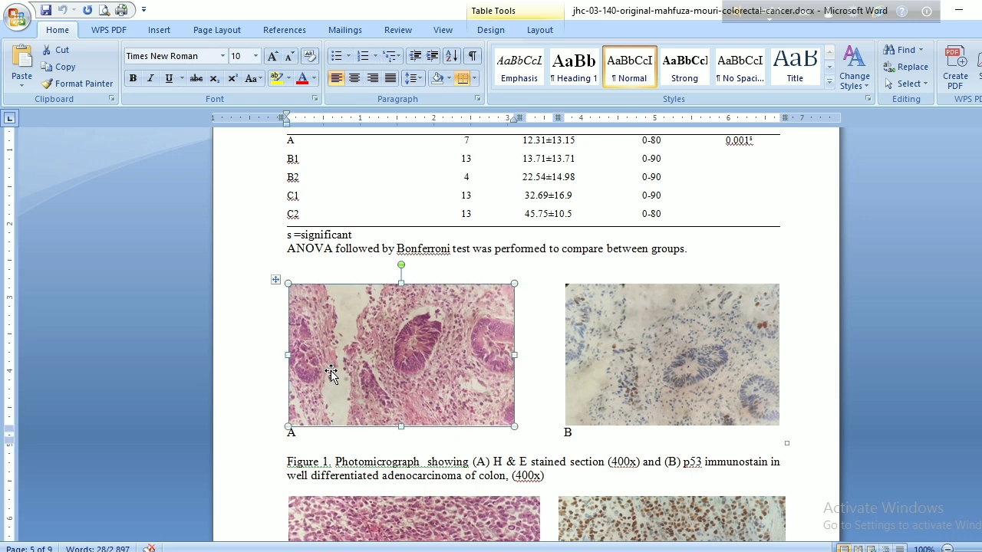
click(698, 333)
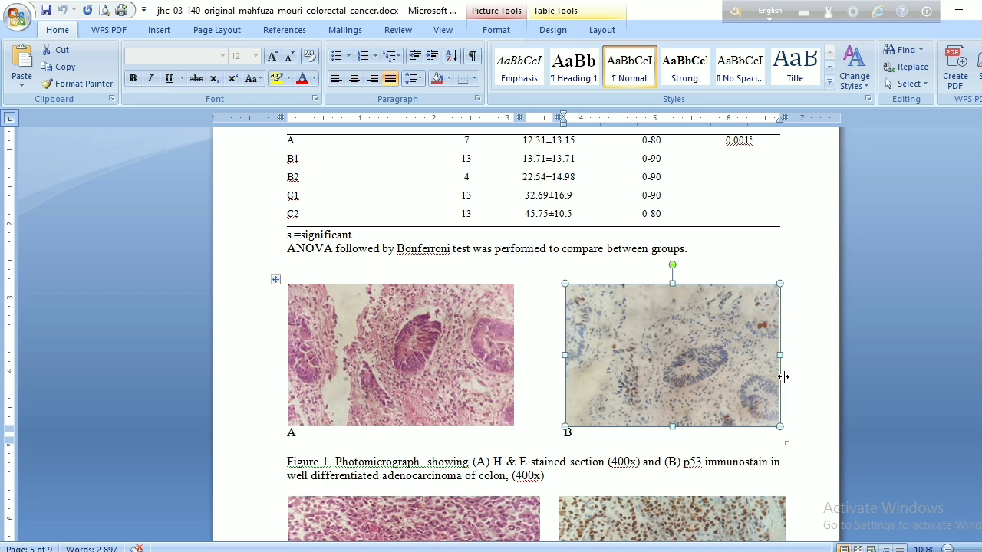
click(382, 268)
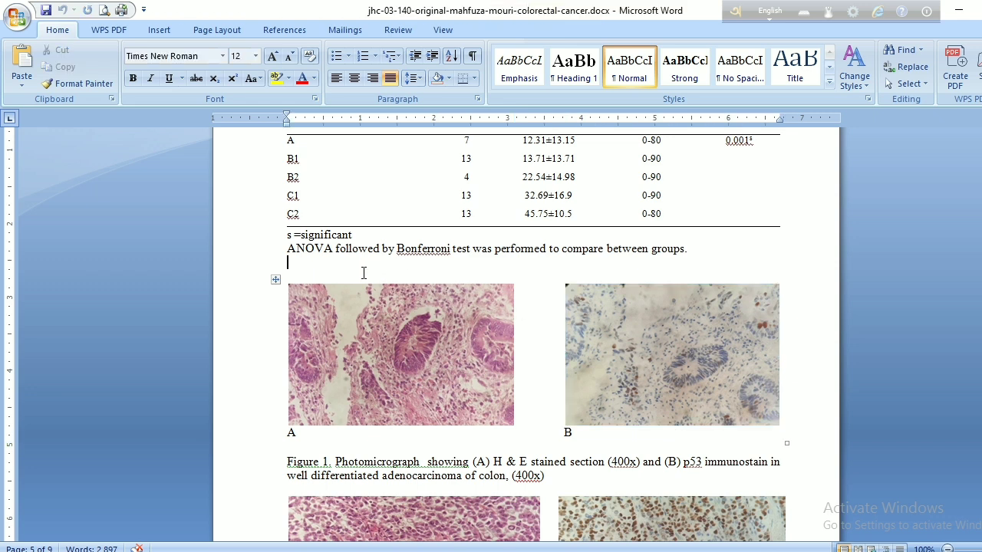
click(275, 279)
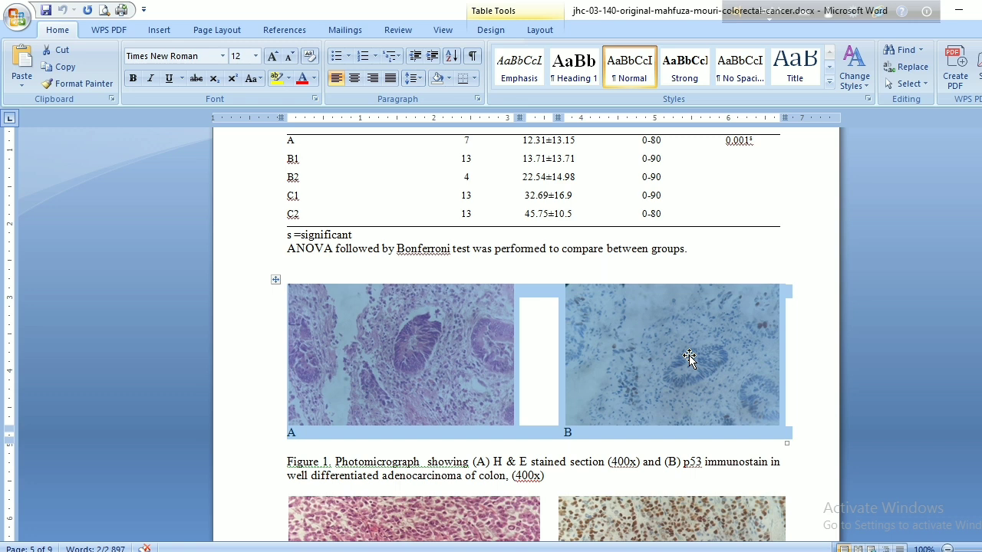
Switch to the WordPress post and try to paste the copied Figure 1 table into an empty block below Table I, then undo the paste.
mouse_move(243, 551)
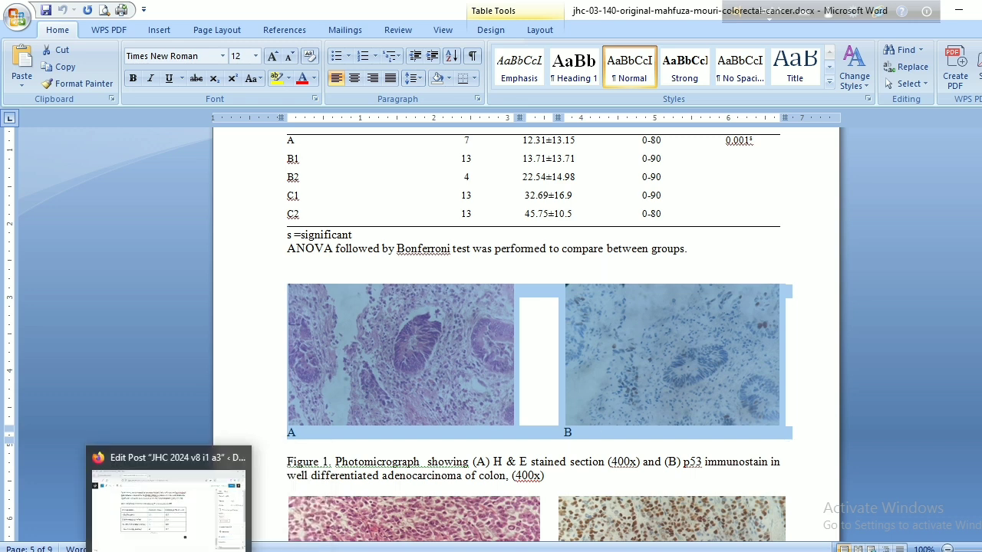
click(256, 546)
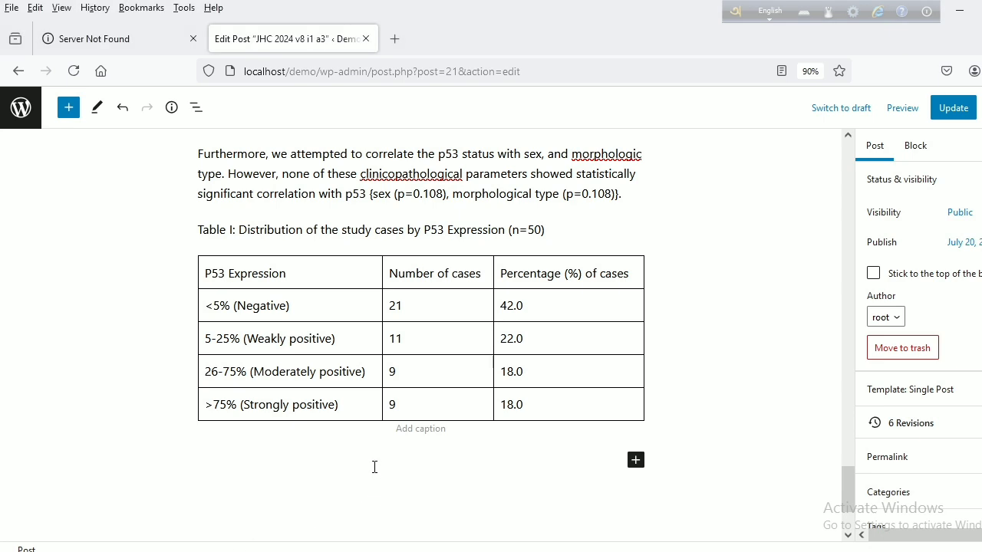
click(430, 459)
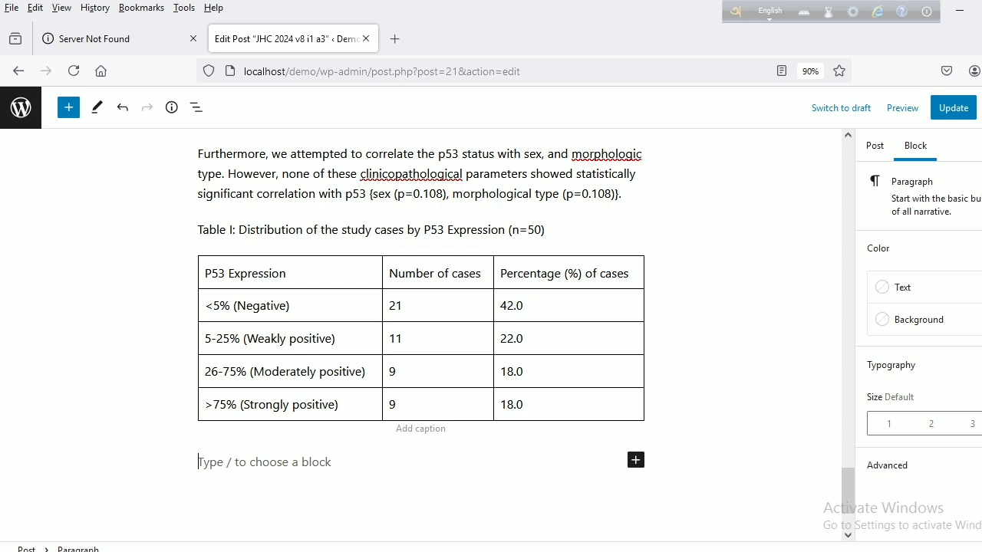
key(ctrl+v)
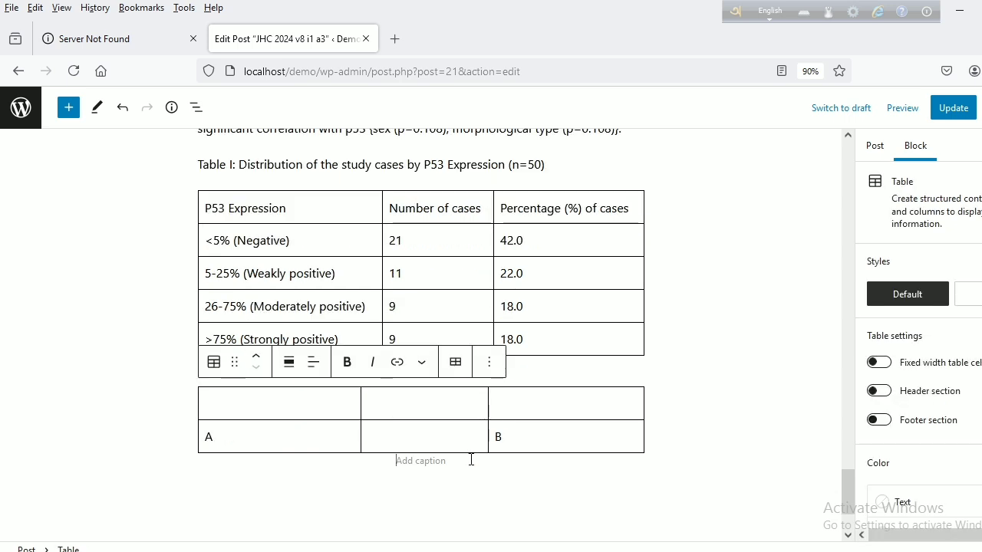
scroll(471, 458, up, 3)
scroll(619, 438, down, 3)
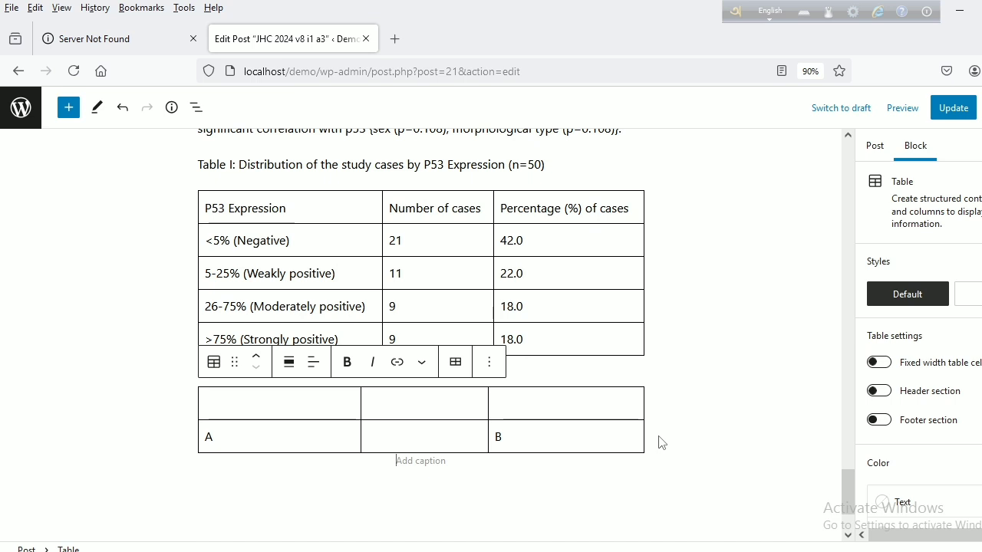
key(ctrl+z)
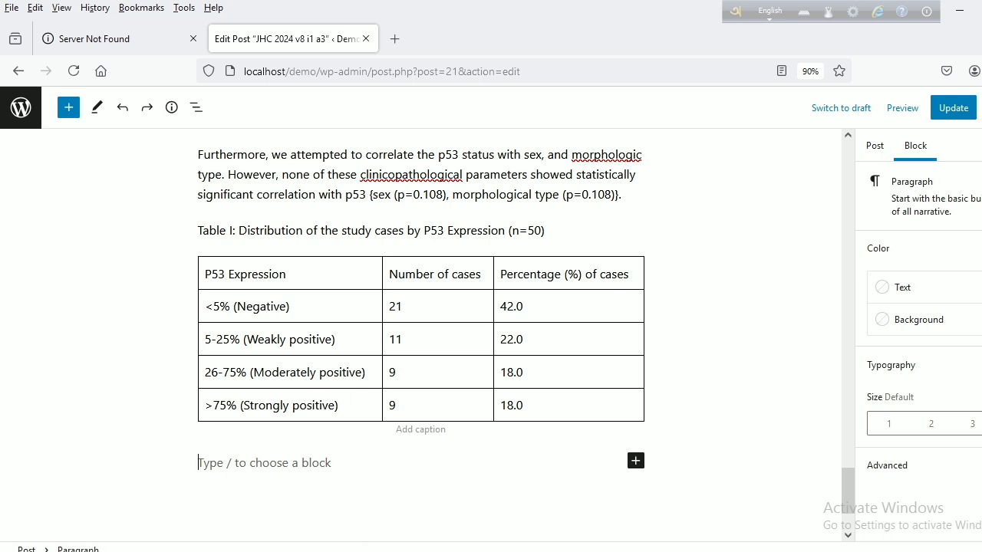
Go back to the Word article, switch from there to Adobe Photoshop and postpone the product registration.
mouse_move(230, 547)
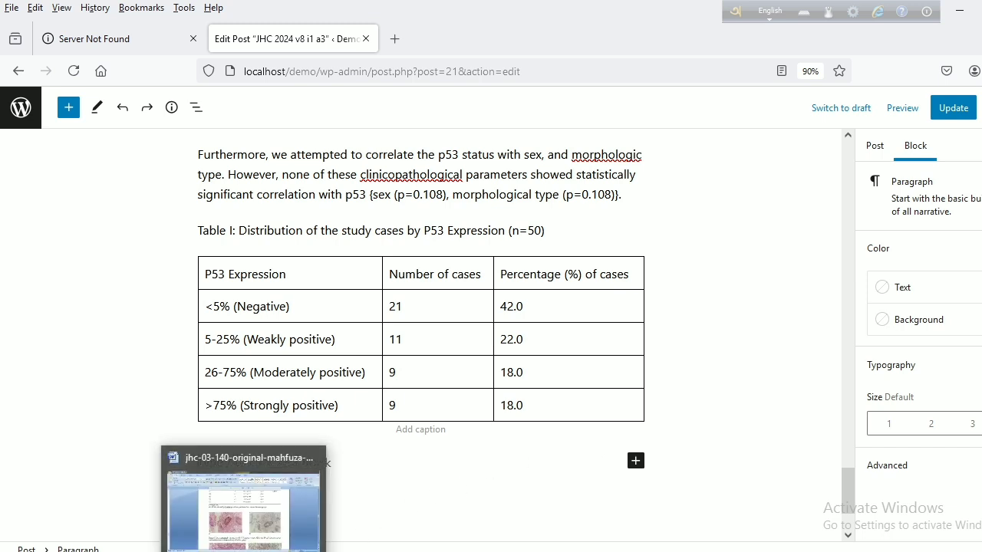
click(230, 529)
mouse_move(471, 396)
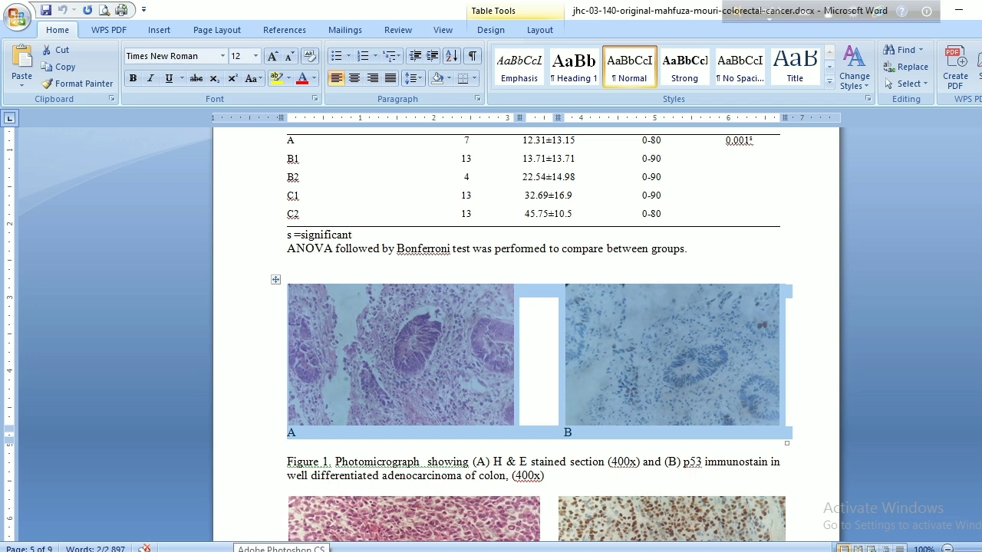
click(185, 549)
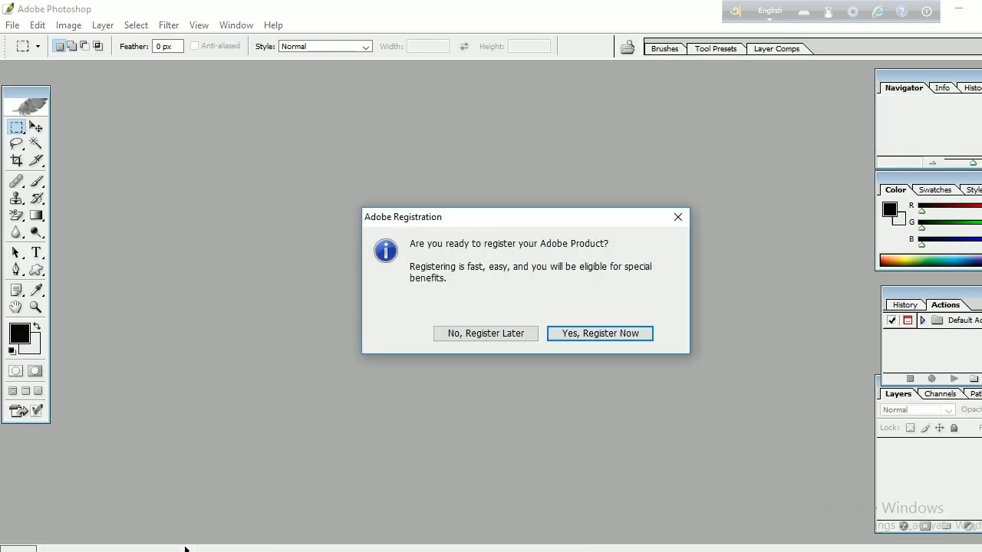
click(473, 335)
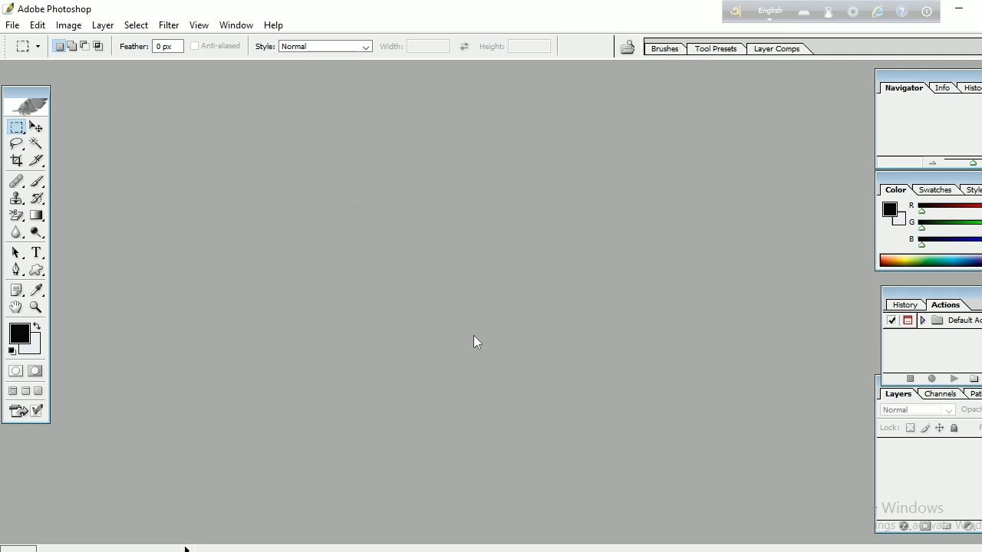
Create a 632 × 213 pixel RGB document from the Clipboard preset and paste the copied Figure 1 photomicrographs into it.
key(ctrl+n)
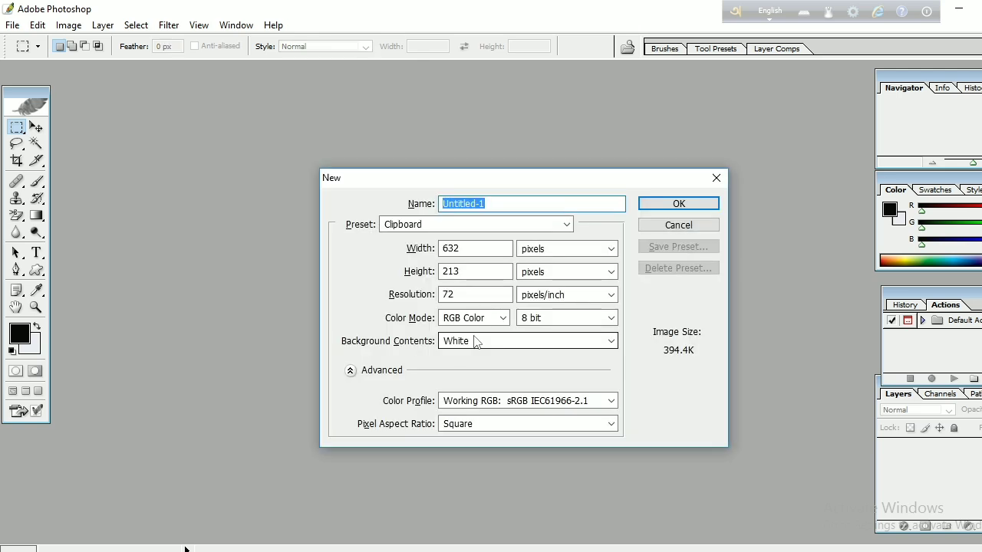
key(Return)
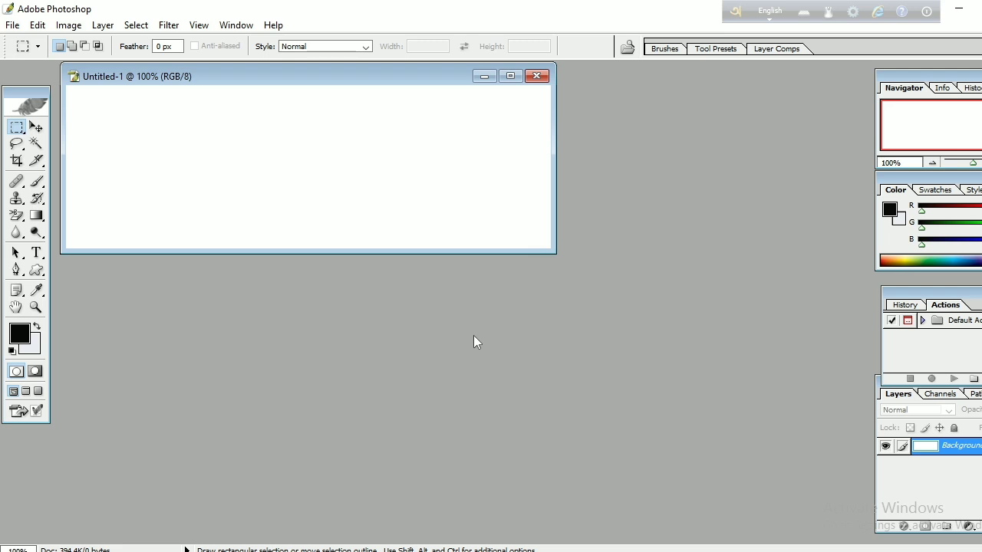
key(ctrl+v)
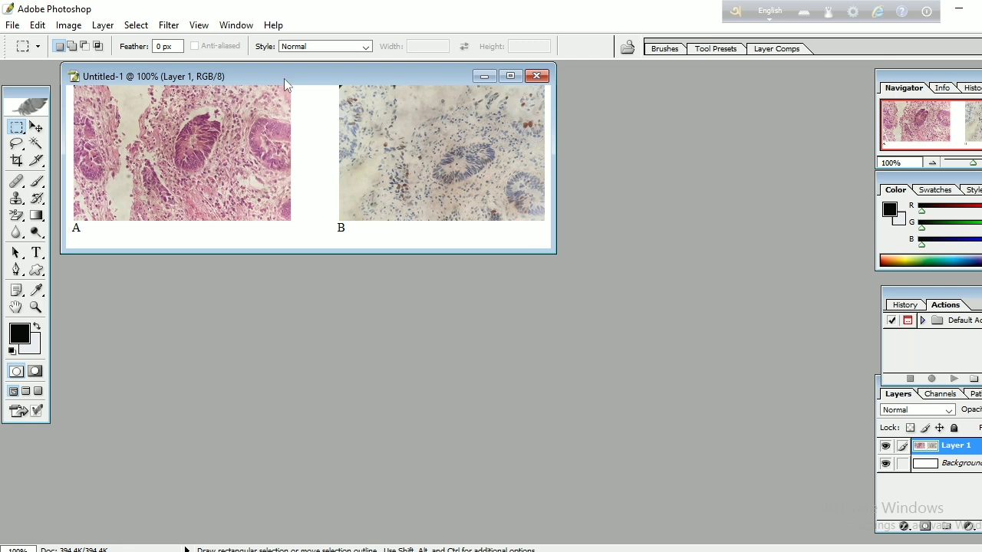
Save the Figure 1 image to the Desktop as the JPEG file Untitled-1.jpg with Maximum quality 10 and Progressive format.
click(12, 26)
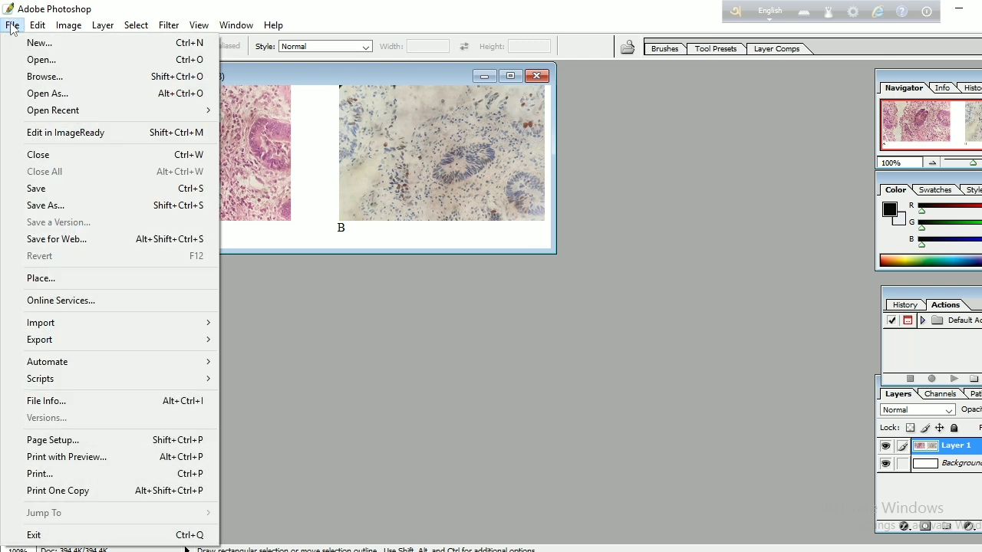
click(46, 206)
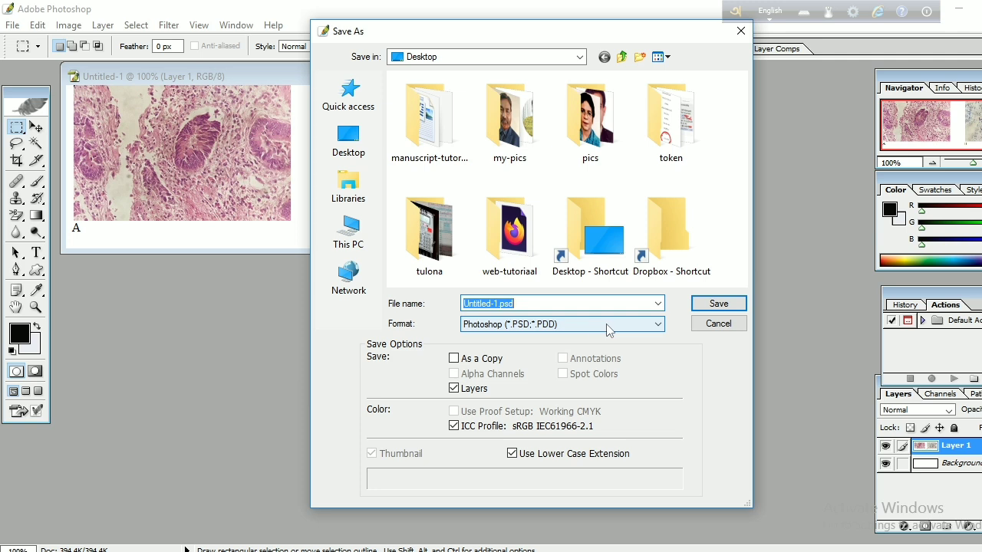
click(658, 325)
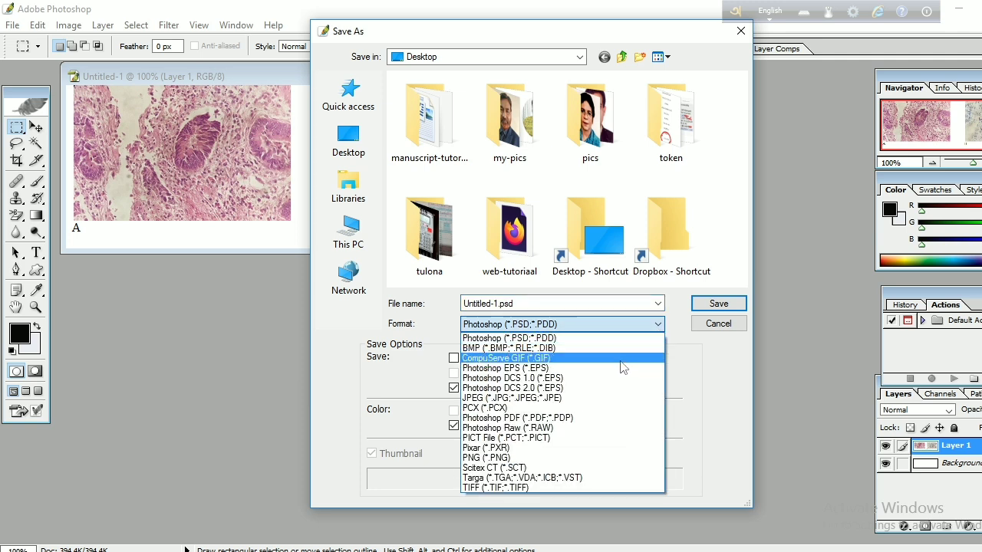
key(Escape)
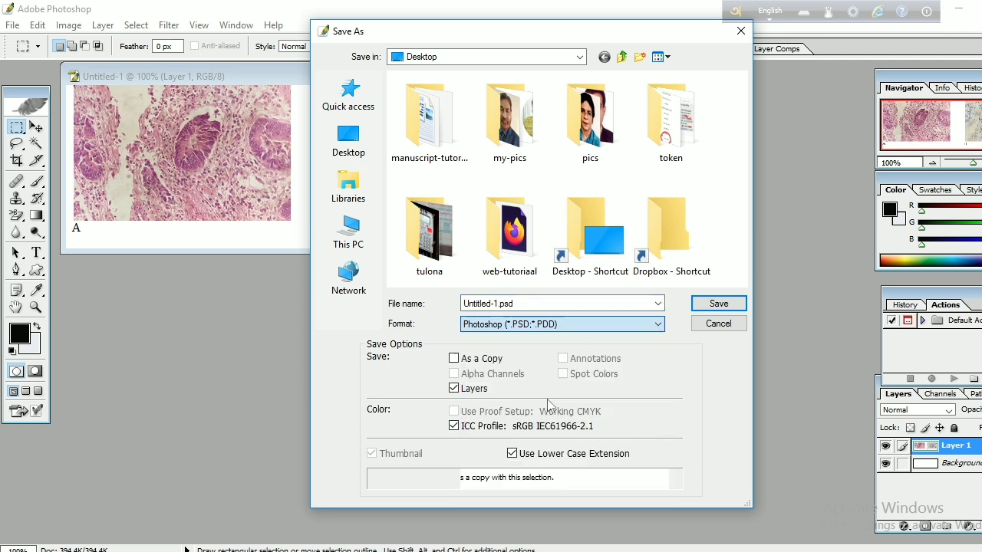
click(500, 309)
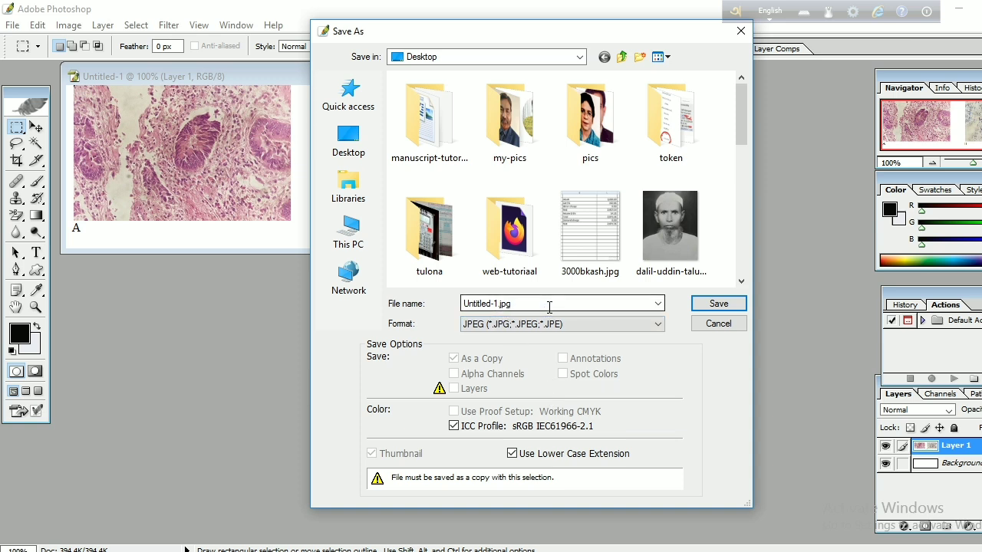
click(716, 304)
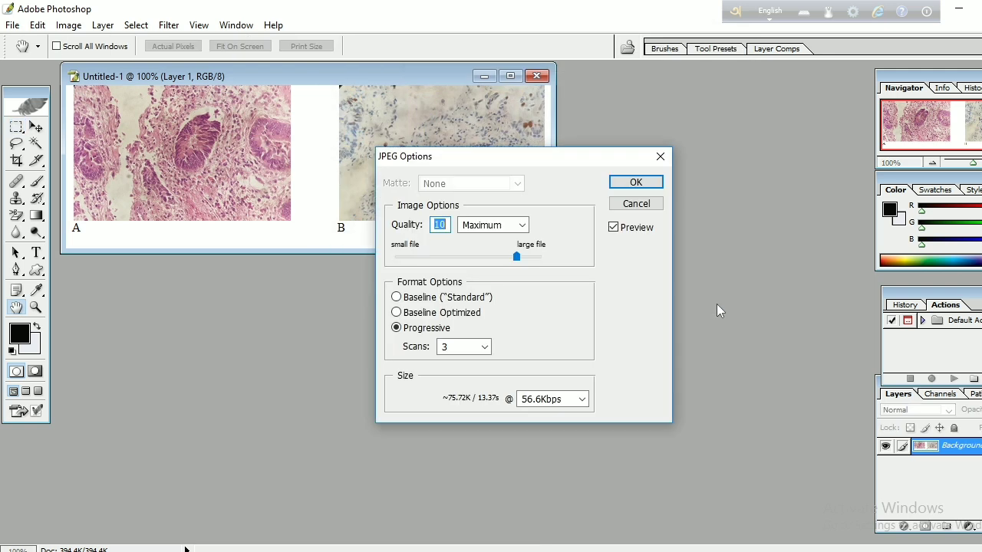
click(635, 182)
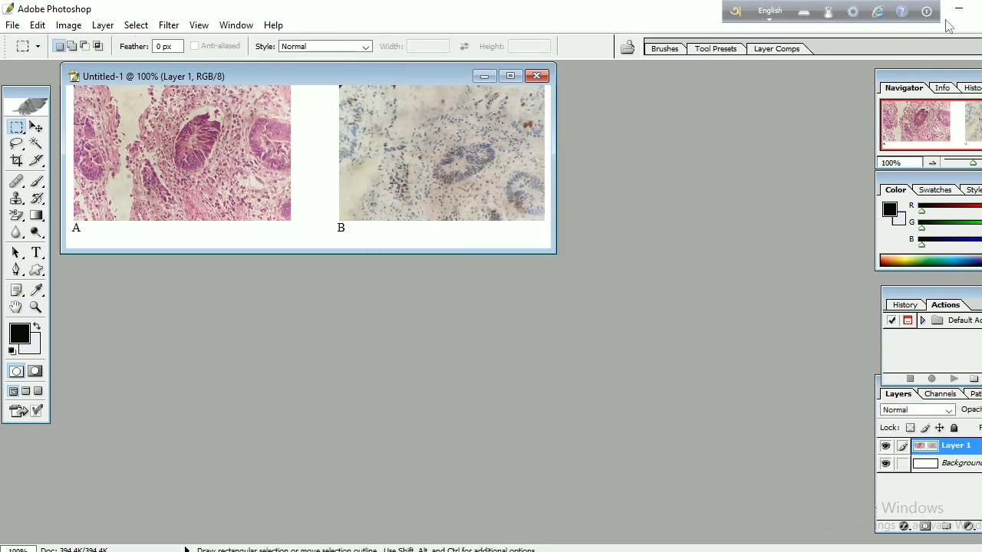
Minimize Photoshop, return to the WordPress post and insert an Image block below Table I.
click(959, 9)
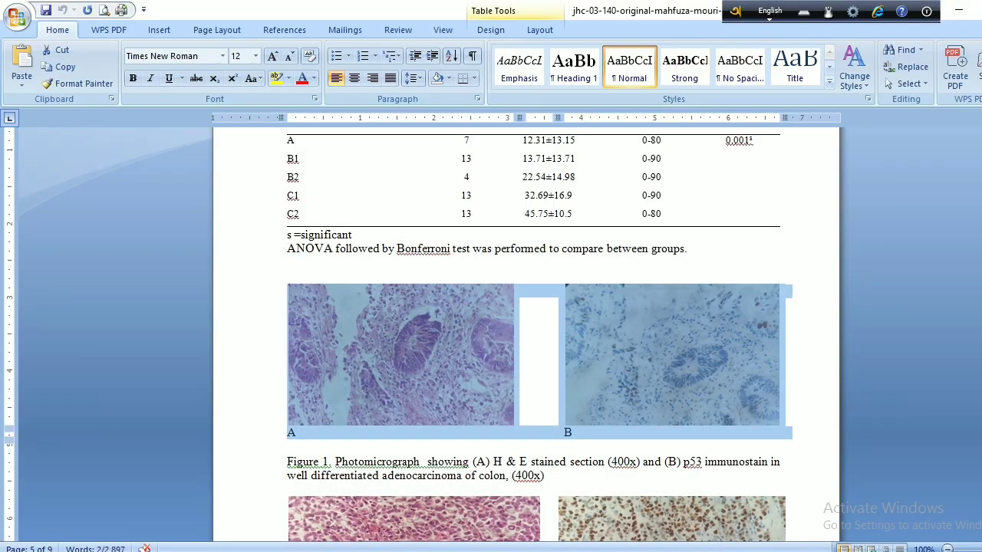
key(alt+Tab)
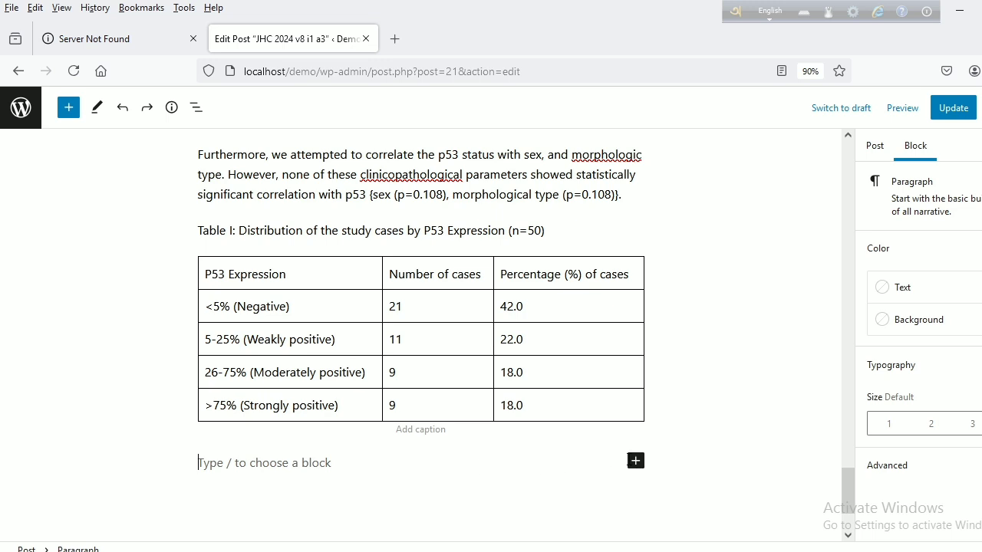
click(635, 462)
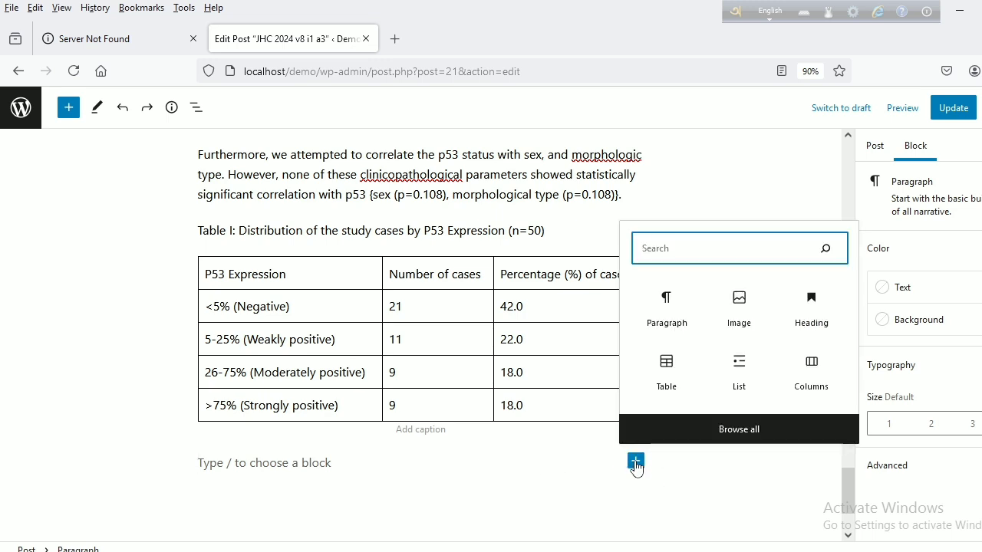
click(739, 309)
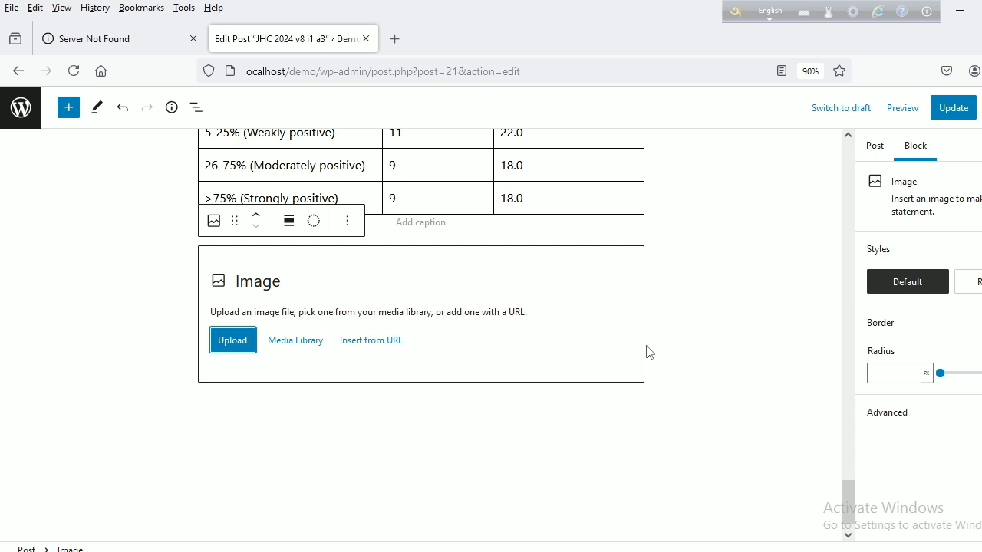
Upload Untitled-1.jpg from the Desktop into the new Image block, then deselect the image.
click(232, 340)
click(227, 346)
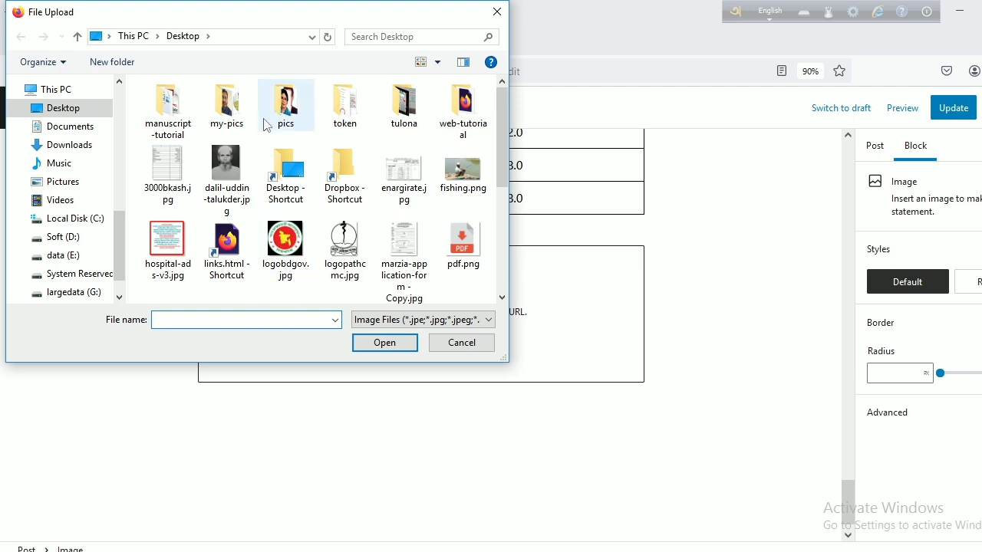
text(un)
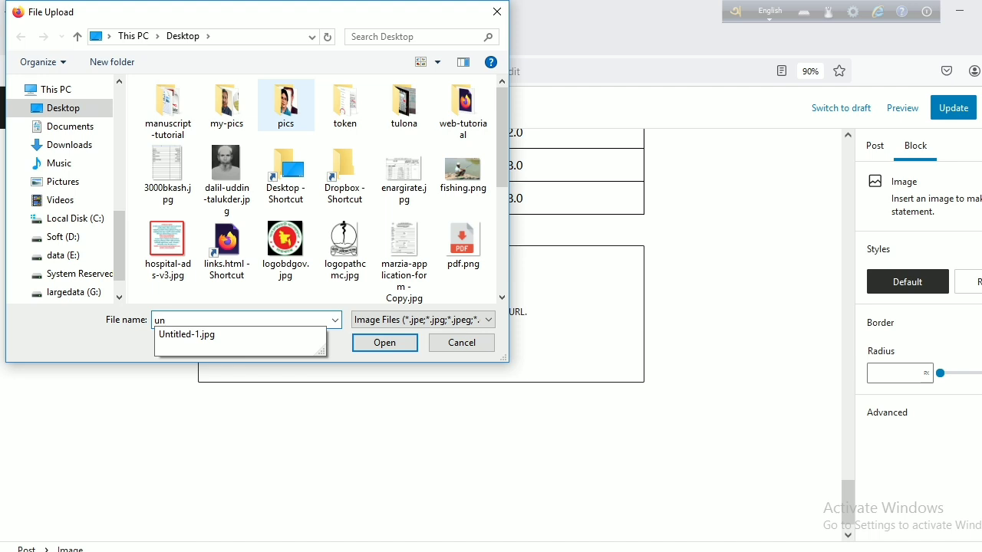
click(179, 342)
click(386, 350)
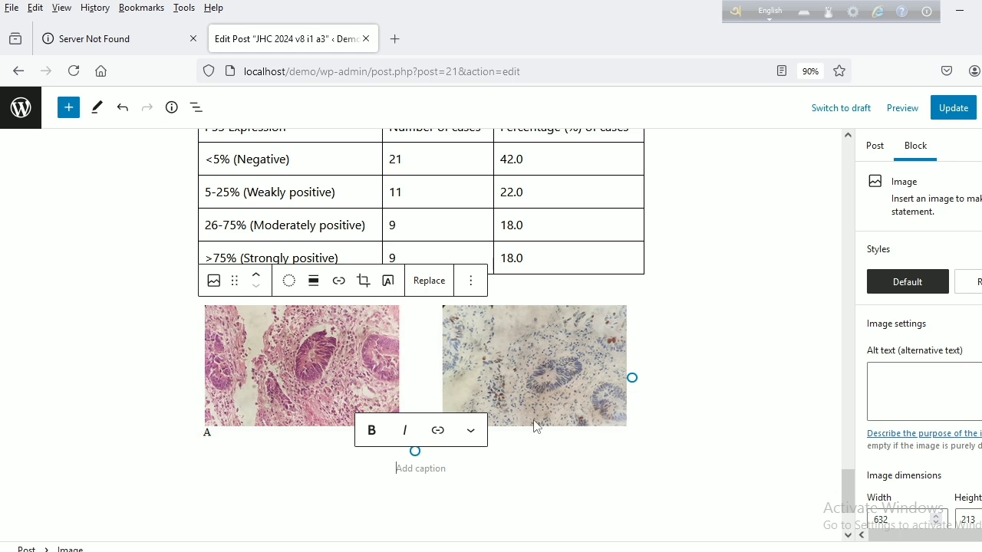
click(568, 255)
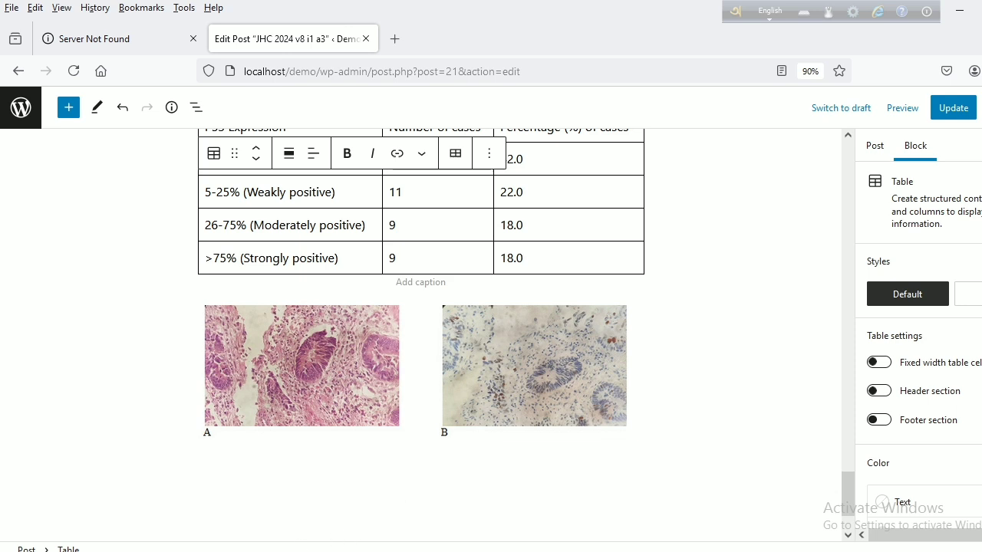
Switch to the Word article and copy the Figure 1 caption beneath photomicrographs A and B.
click(243, 551)
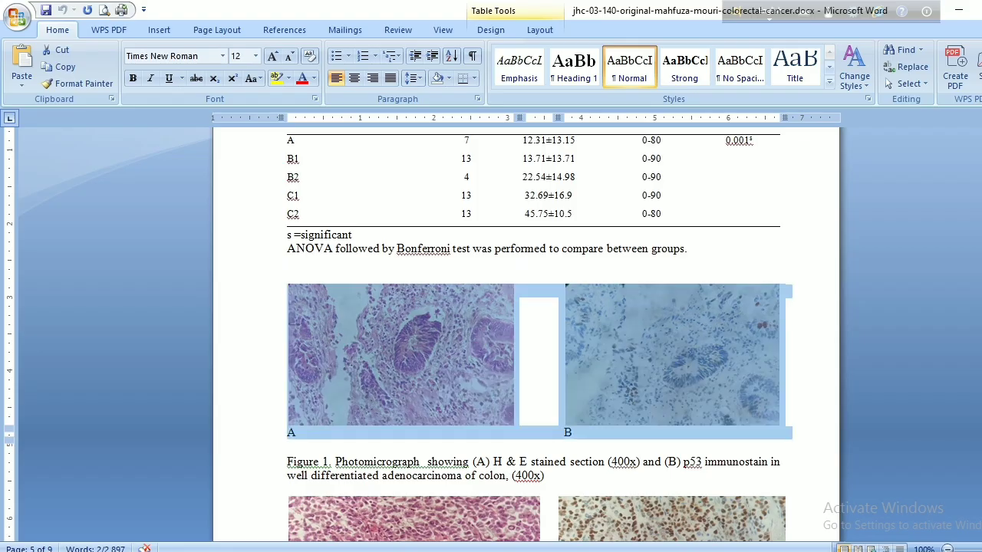
click(289, 463)
drag(288, 463, 546, 491)
key(ctrl+c)
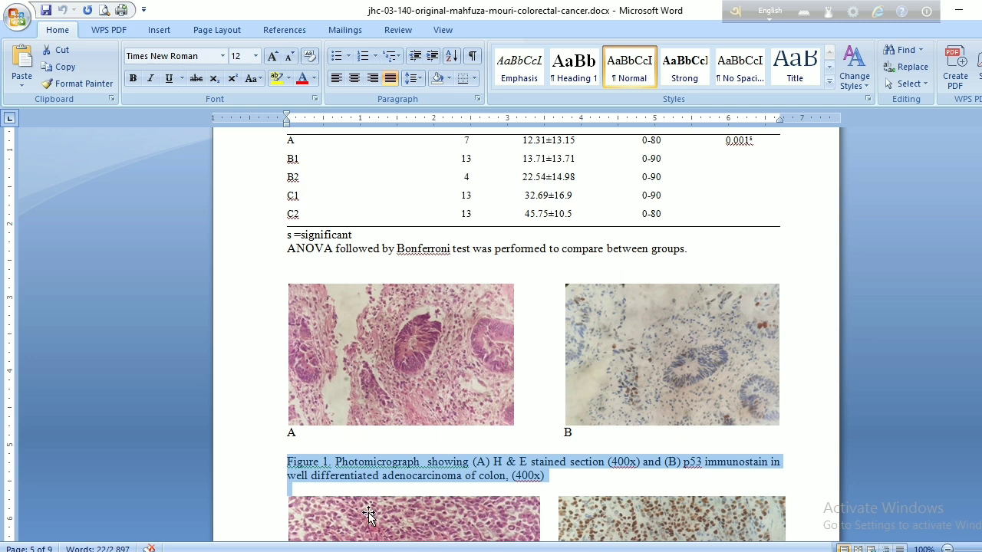
Return to the WordPress post, add a Paragraph block below the Figure 1 image and paste the copied caption into it.
key(alt+Tab)
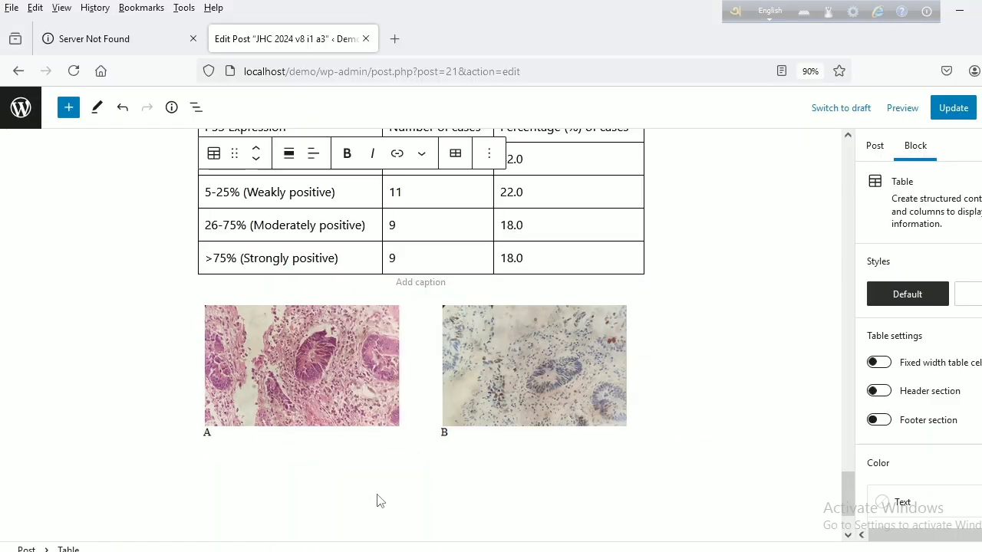
click(415, 474)
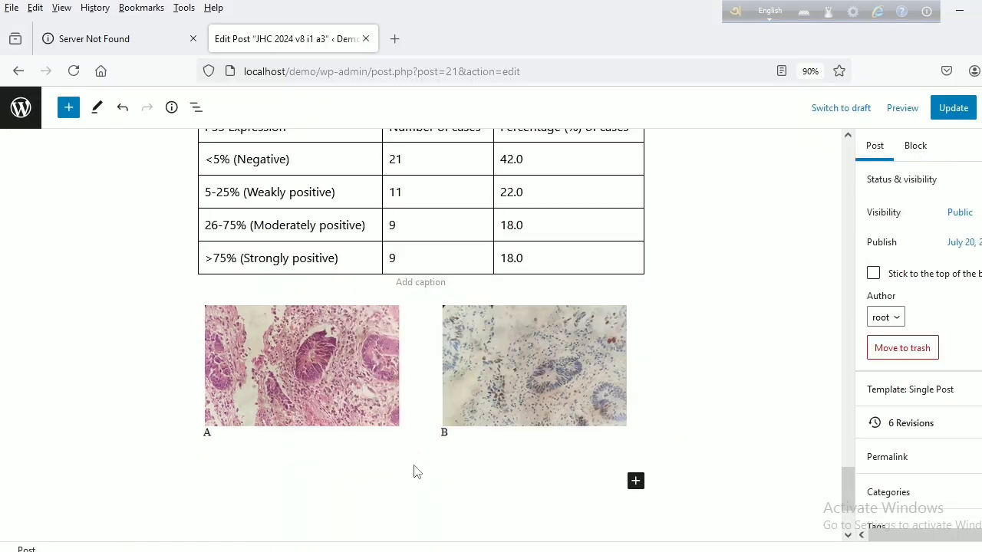
click(635, 481)
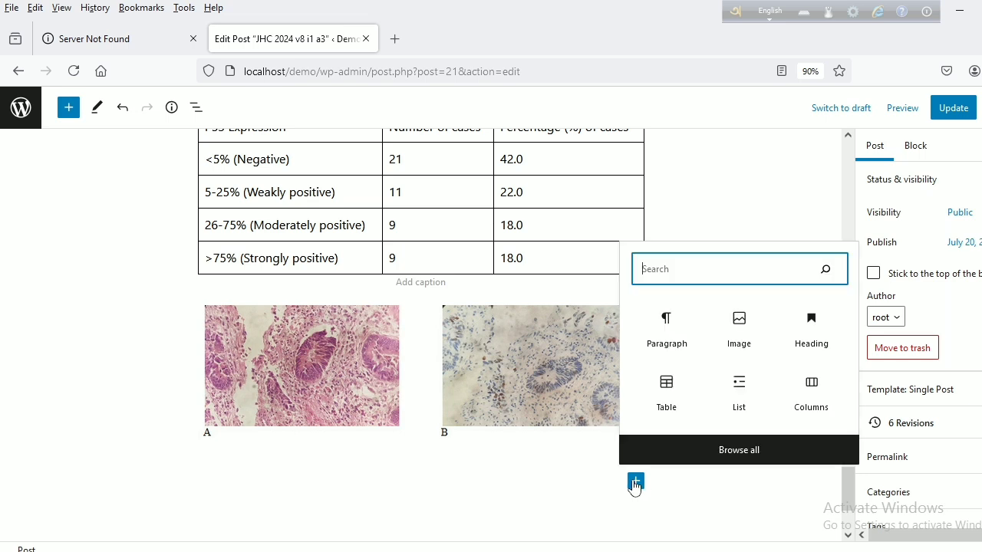
click(666, 331)
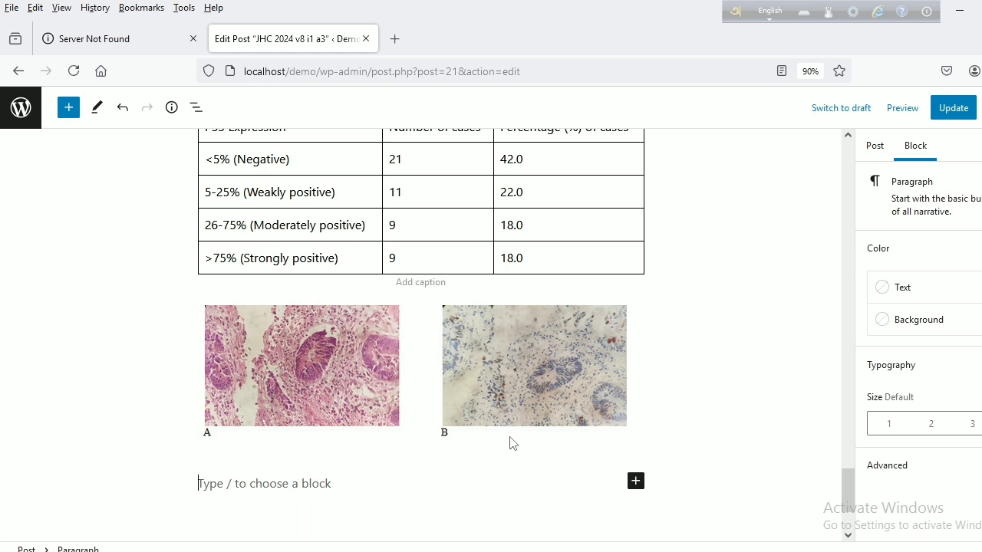
key(ctrl+v)
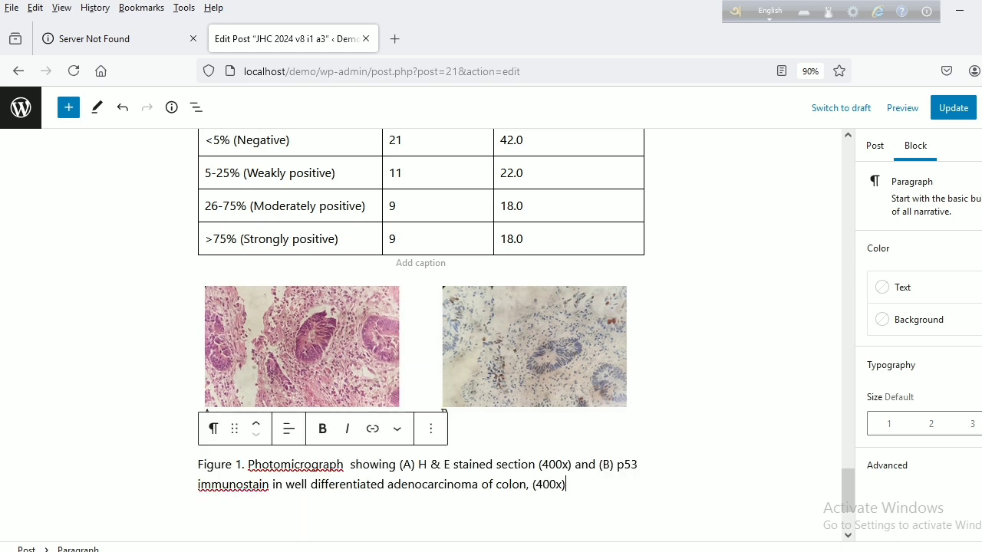
Review Table I, the Figure 1 image and its caption in the post, and check the Word article around Table V and Figure 1.
click(613, 241)
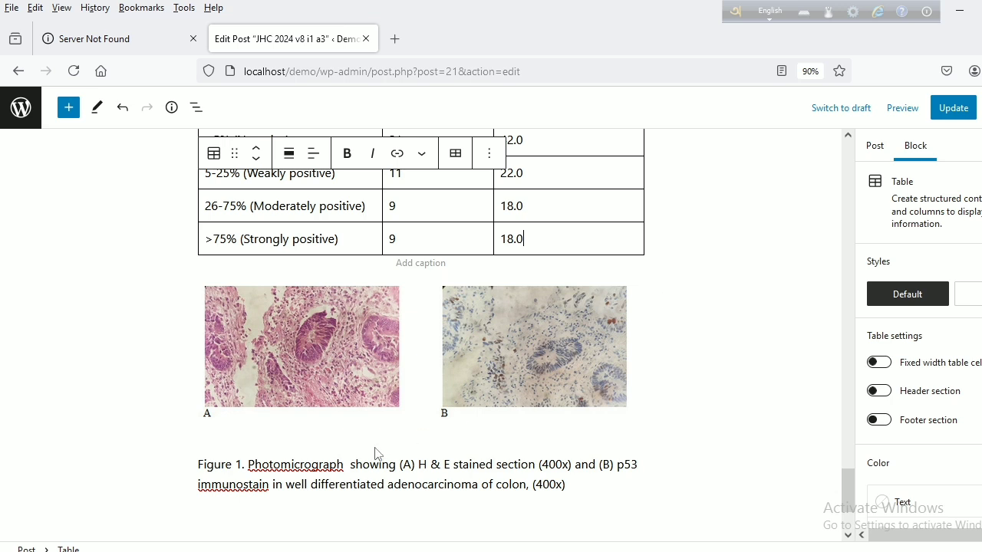
scroll(342, 458, down, 3)
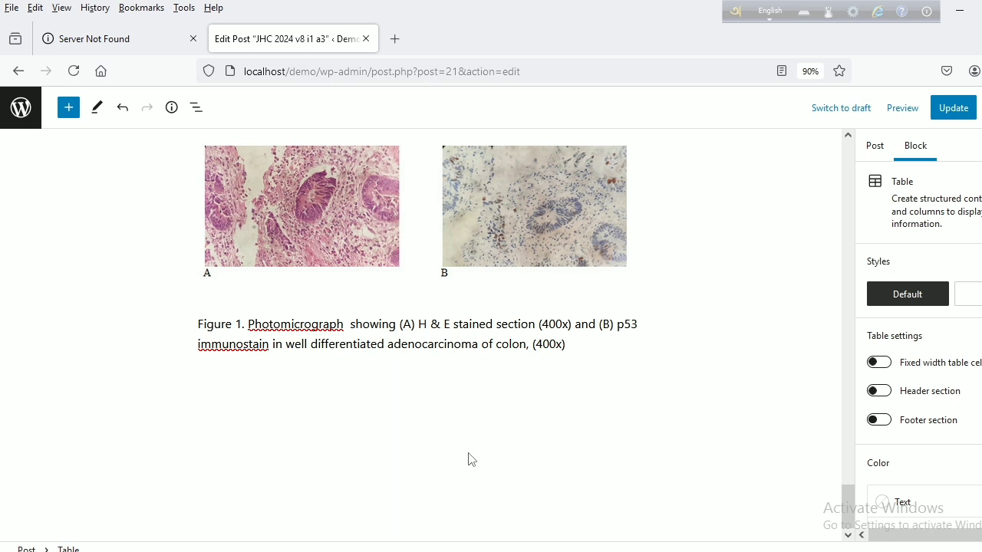
scroll(460, 456, up, 5)
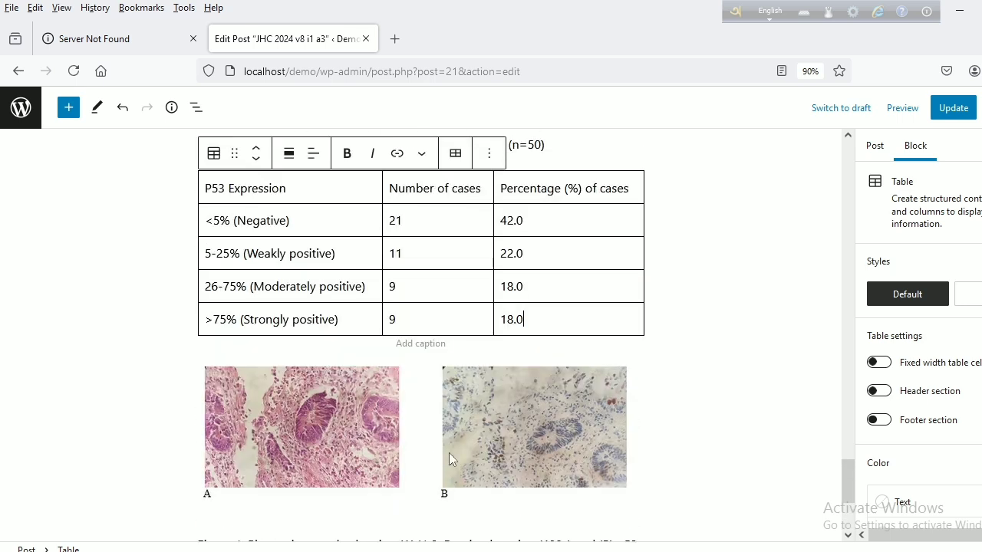
scroll(504, 400, up, 1)
scroll(517, 314, up, 1)
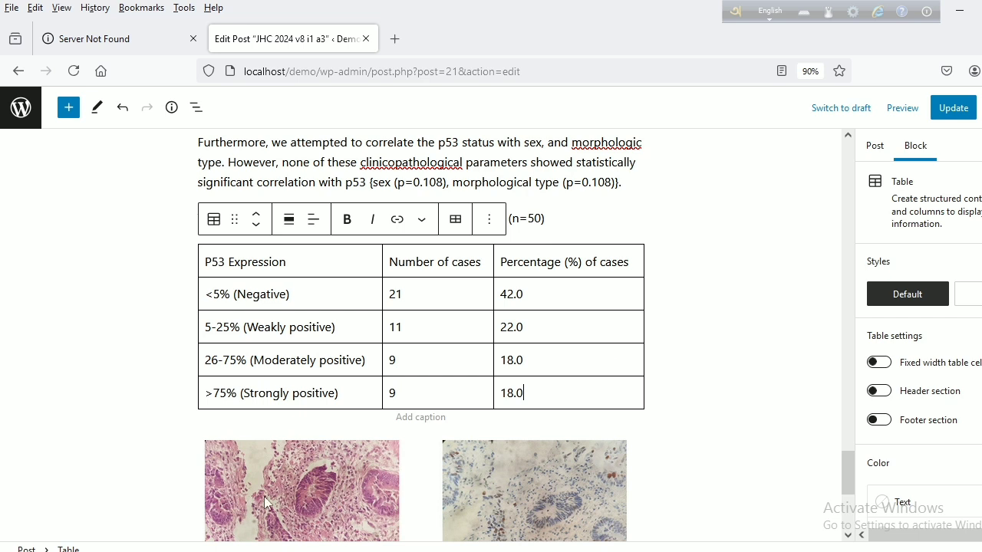
mouse_move(243, 551)
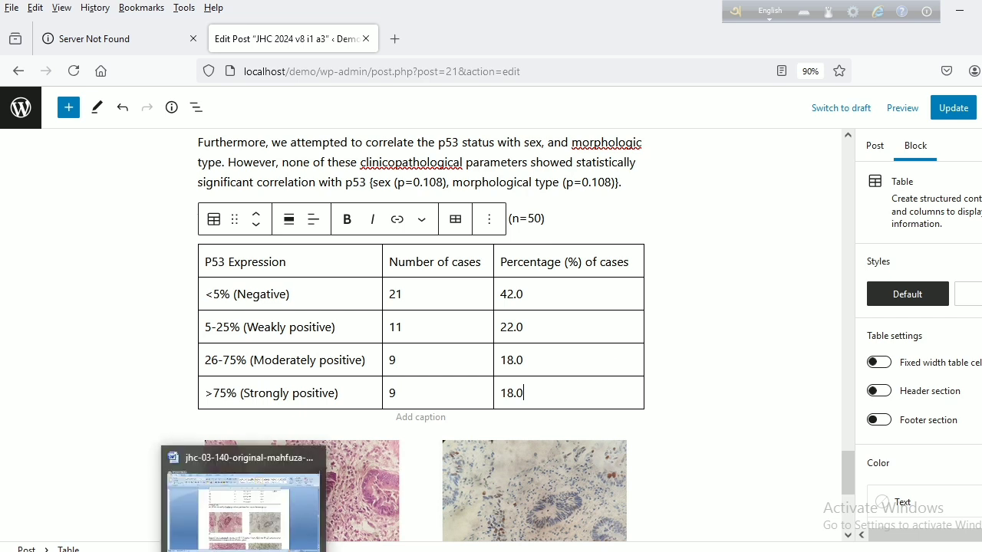
click(243, 499)
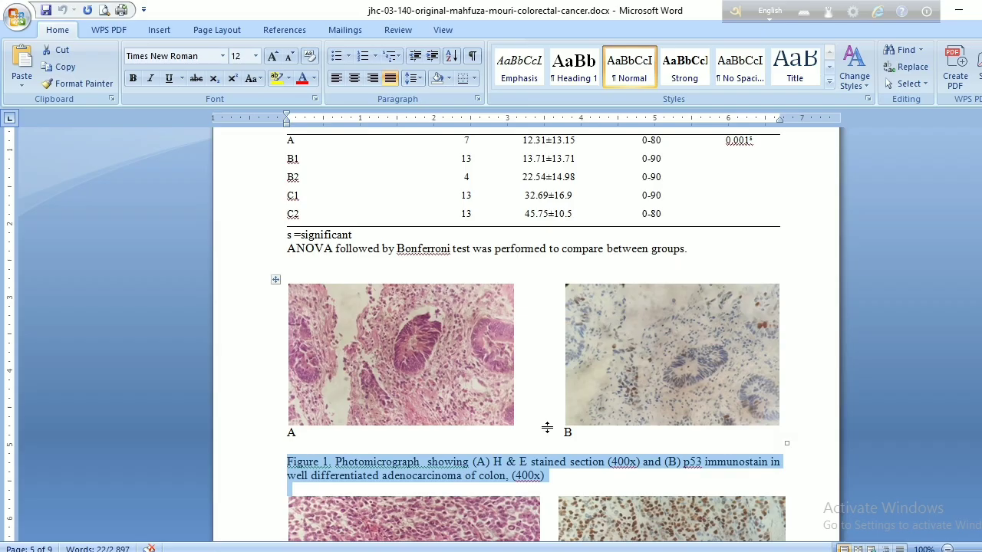
scroll(272, 280, up, 4)
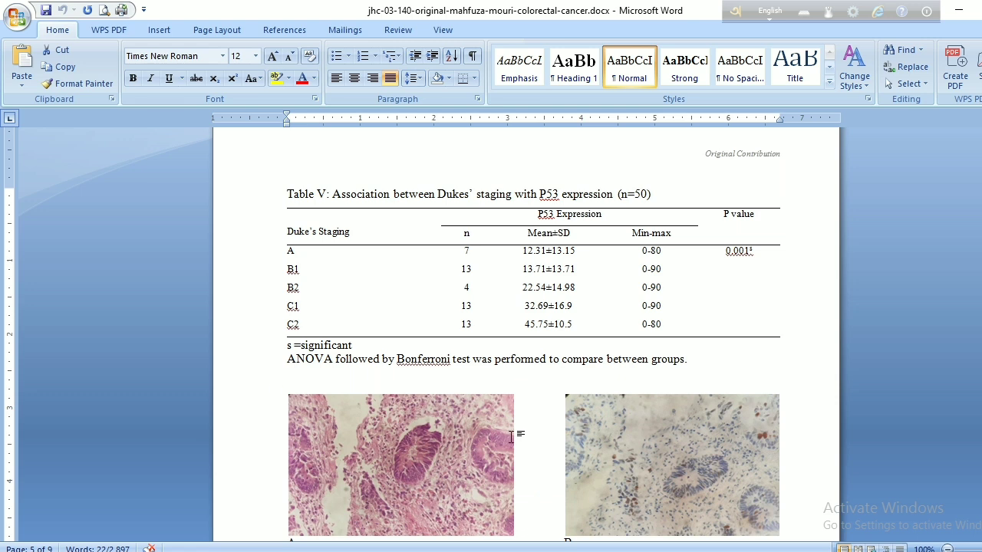
Return to the WordPress post, update it and open the published post.
key(alt+Tab)
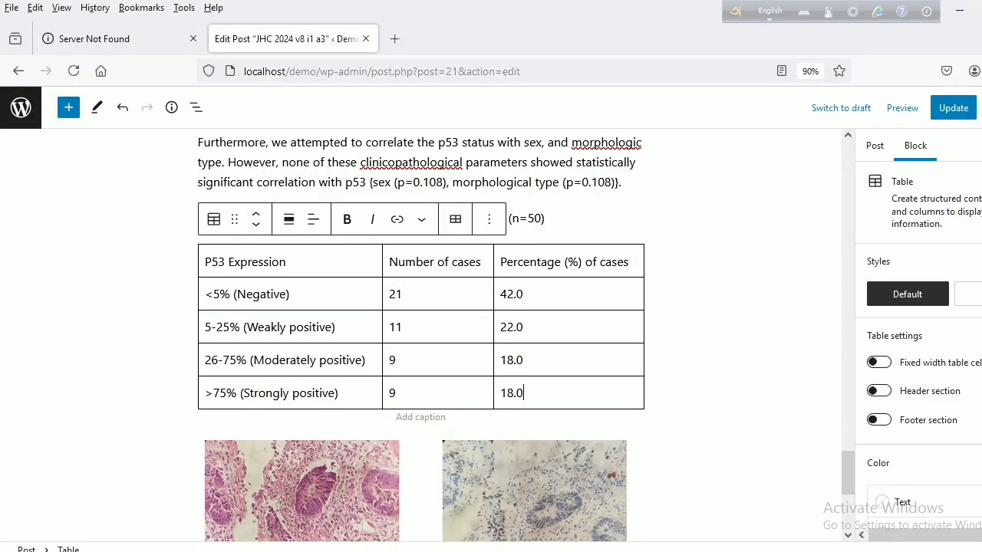
click(951, 112)
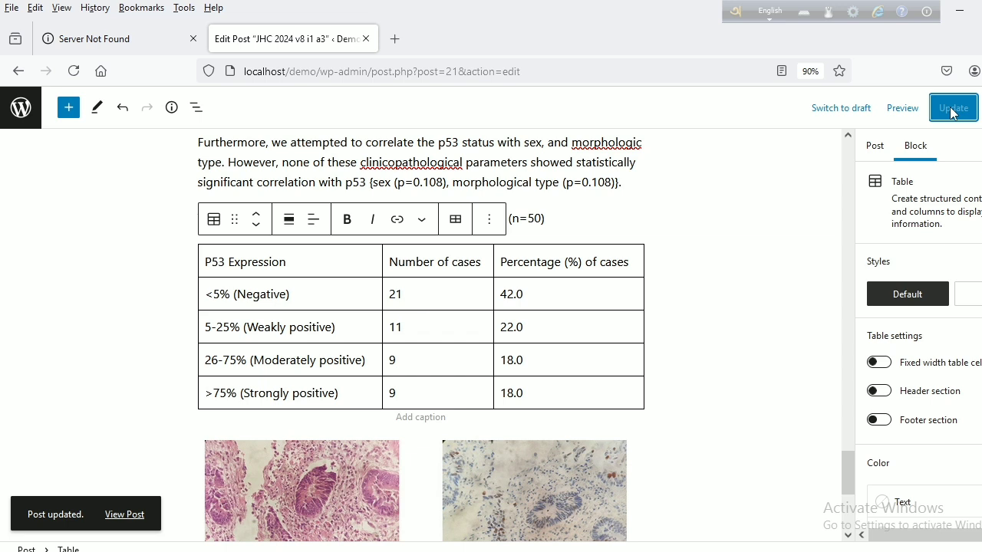
click(124, 514)
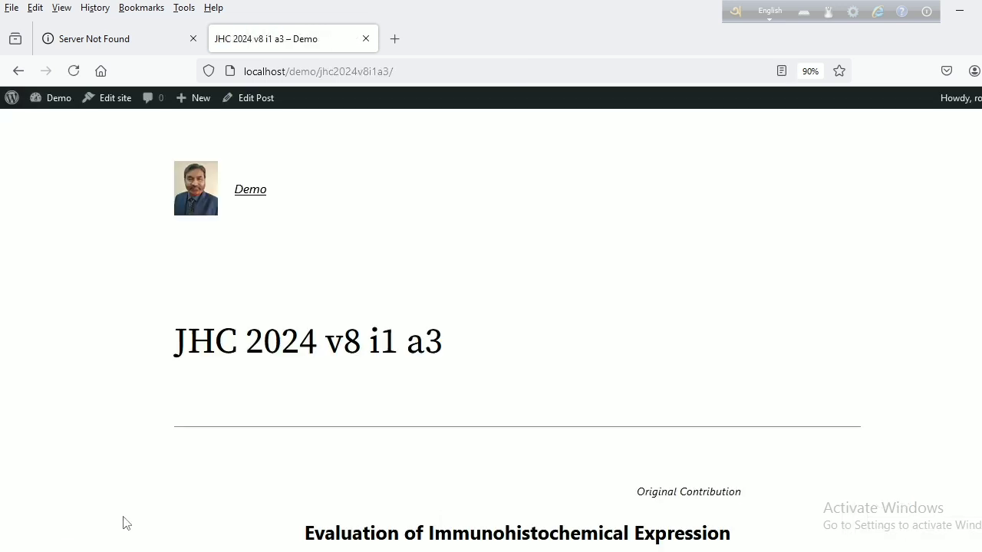
Examine the published post down to its end, checking how Table I, the Figure 1 photomicrographs and the caption are displayed.
scroll(478, 345, down, 3)
scroll(609, 338, down, 1)
scroll(641, 338, down, 3)
scroll(644, 335, down, 10)
scroll(601, 356, down, 10)
scroll(591, 370, down, 10)
scroll(576, 371, down, 5)
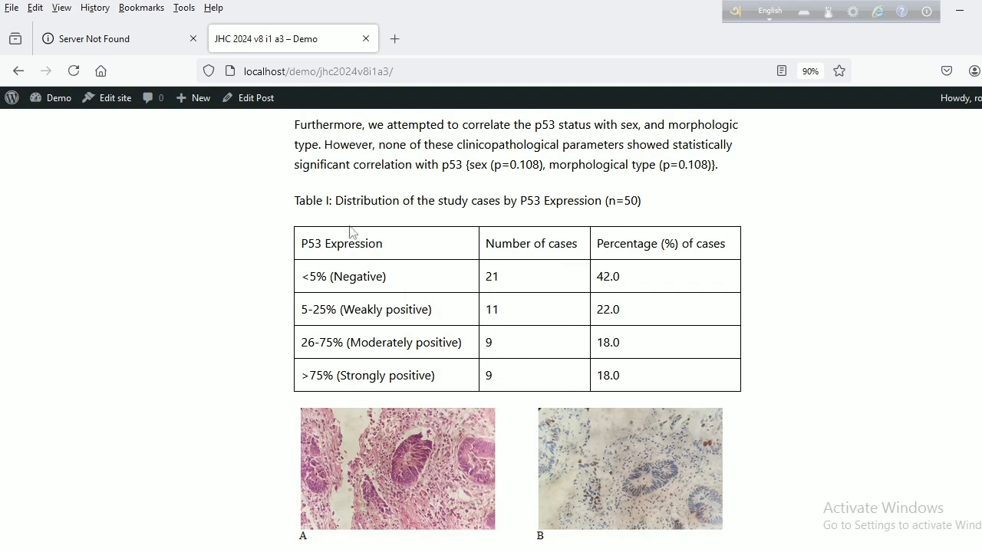
scroll(550, 319, down, 2)
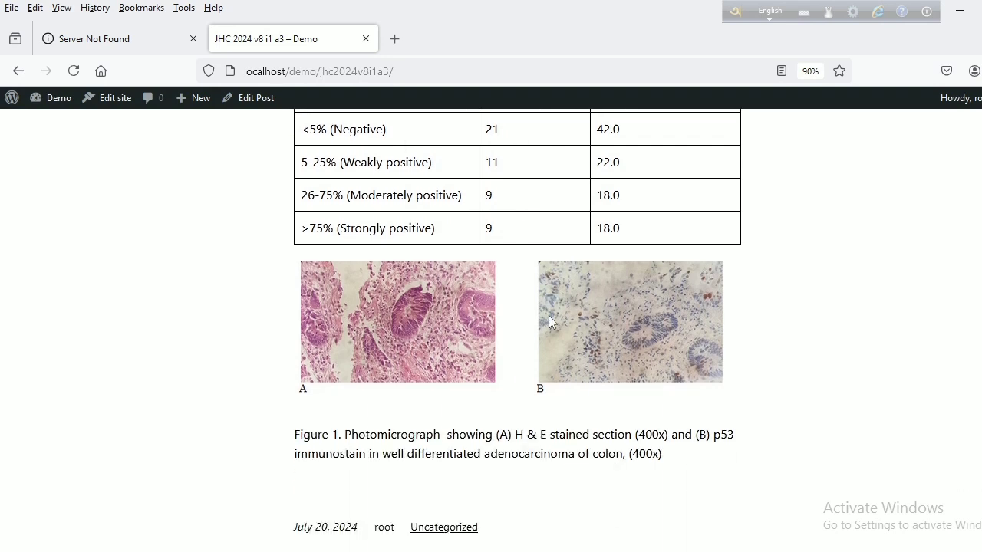
scroll(514, 364, down, 2)
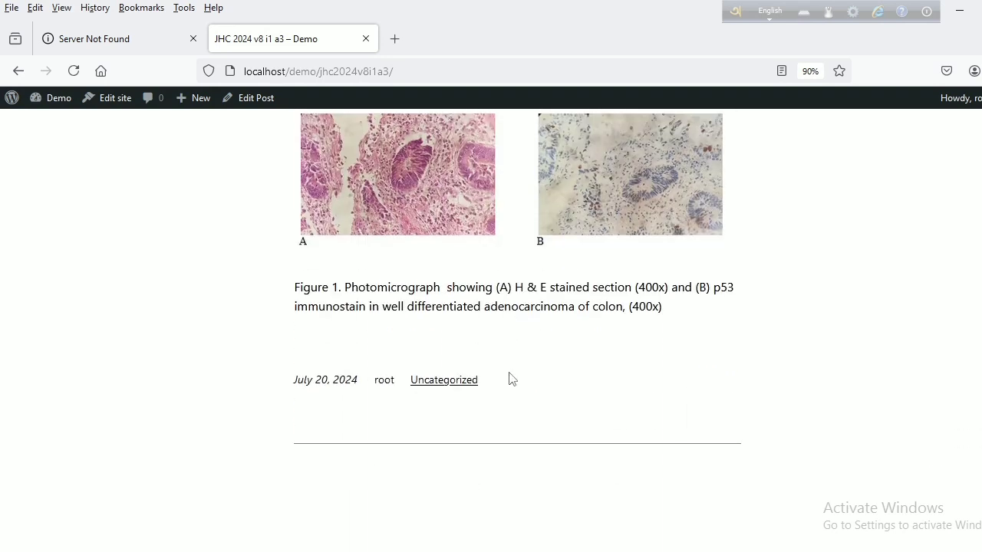